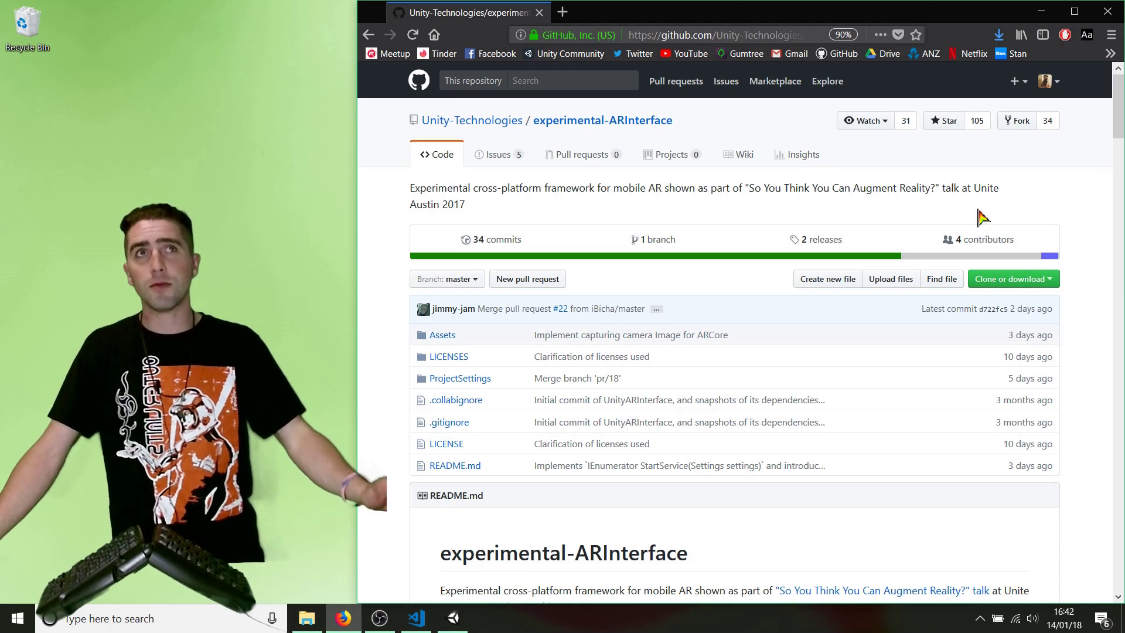
Download the experimental-ARInterface repository as a ZIP and bring up the Downloads folder
{"action": "left_click", "coordinate": [1047, 280]}
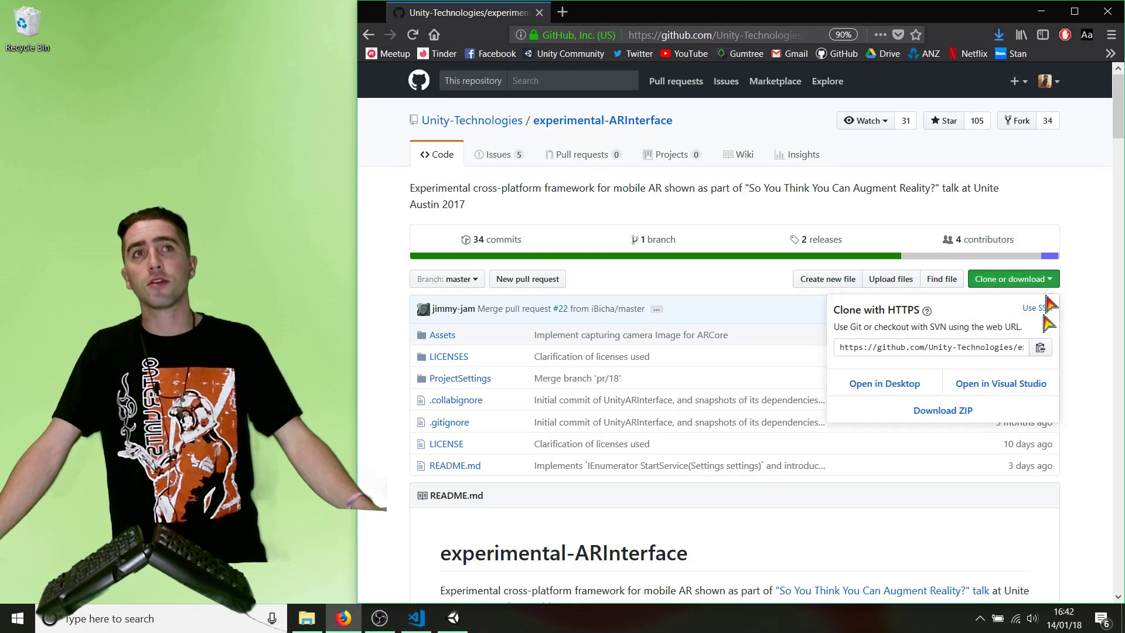
{"action": "left_click", "coordinate": [984, 416]}
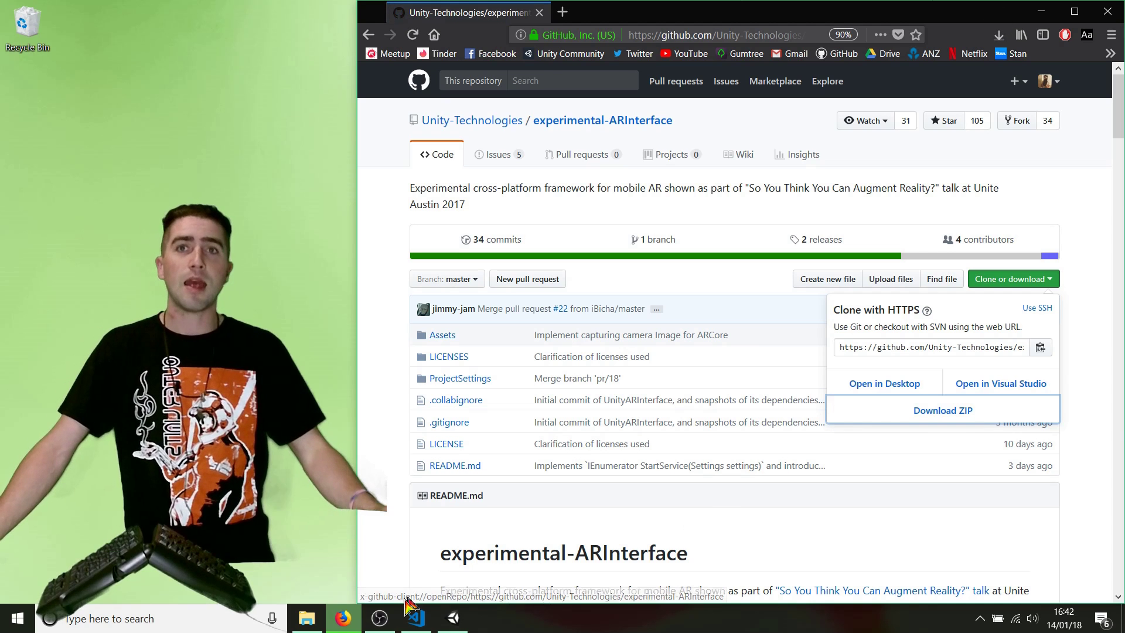
{"action": "left_click", "coordinate": [305, 622]}
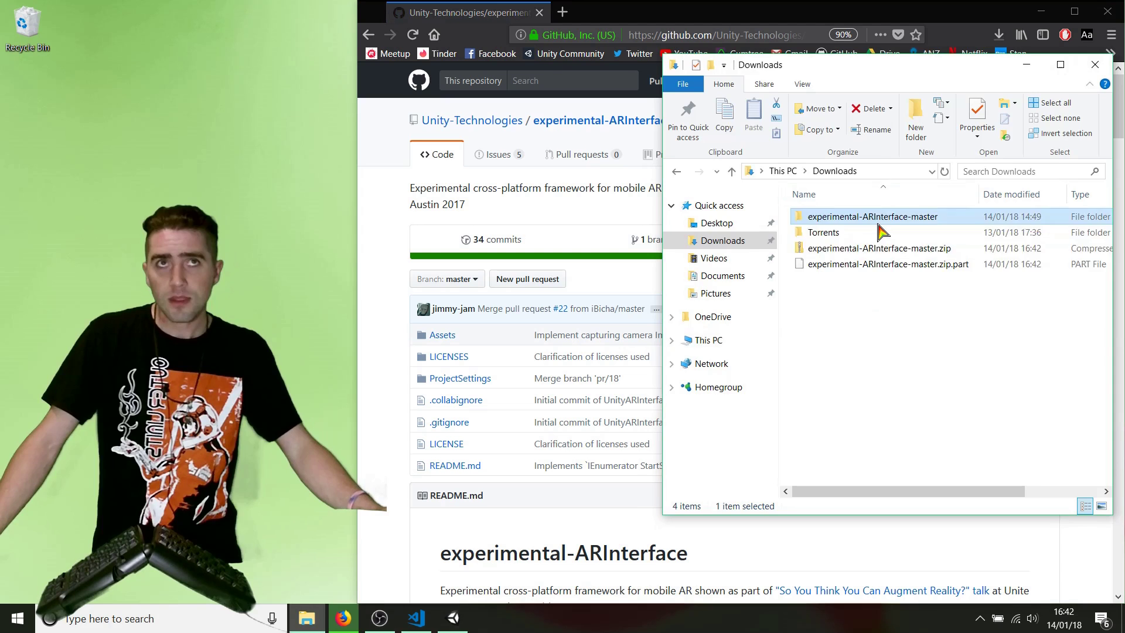
Drill into experimental-ARInterface-master > experimental-ARInterface-master > Assets in File Explorer
{"action": "double_click", "coordinate": [878, 220]}
{"action": "double_click", "coordinate": [849, 221]}
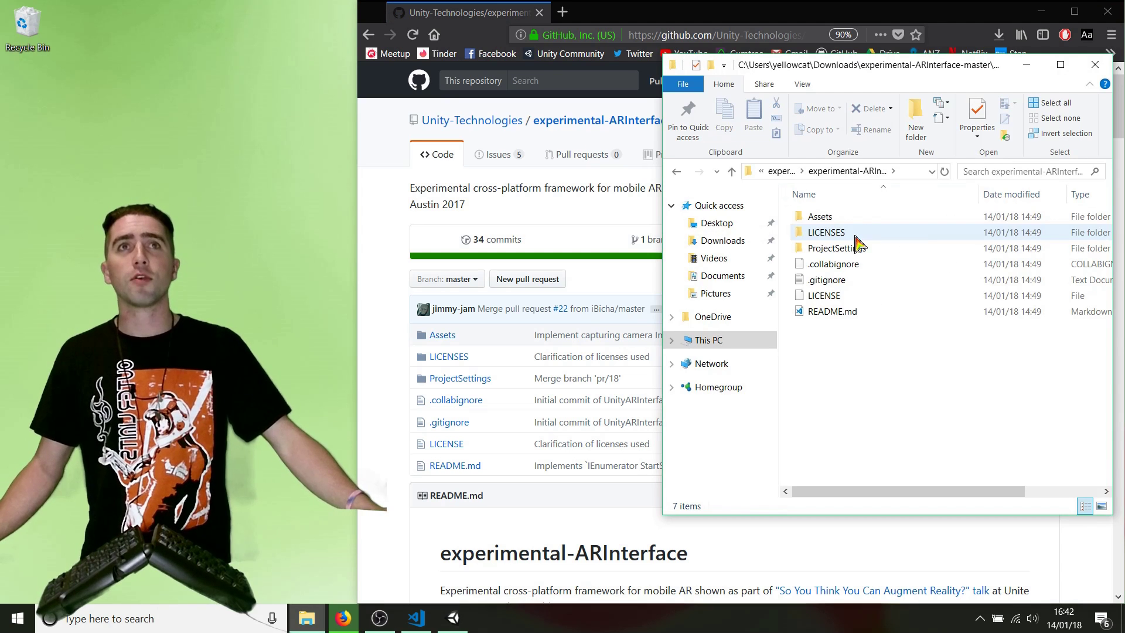
{"action": "double_click", "coordinate": [836, 220]}
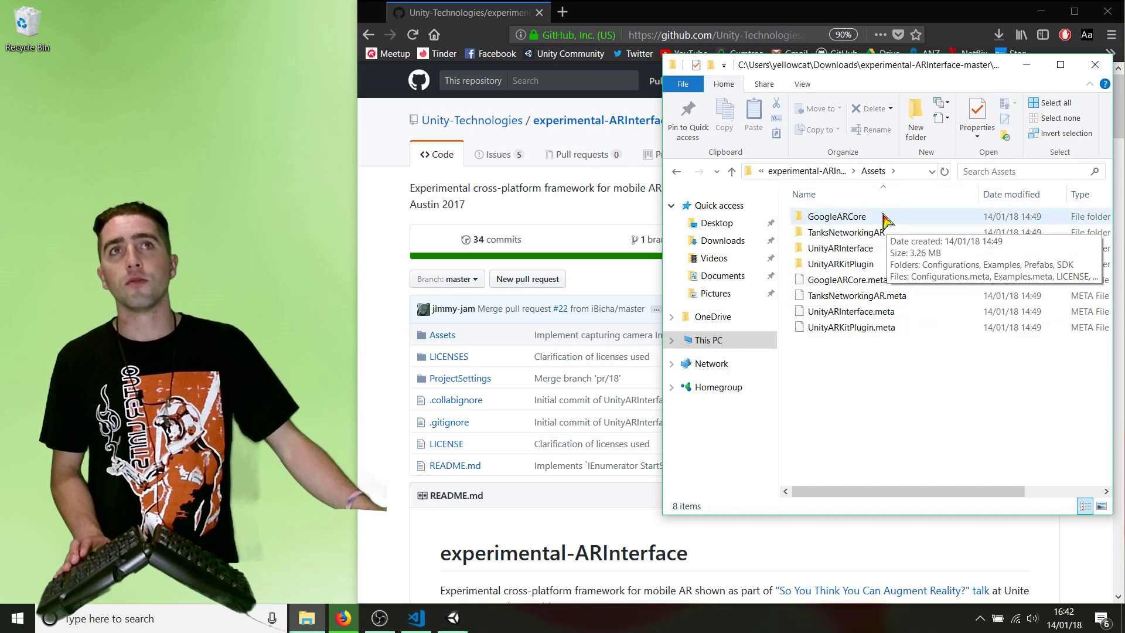
Select the GoogleARCore, UnityARInterface and UnityARKitPlugin folders plus their .meta files, then return to Unity
{"action": "left_click", "coordinate": [885, 220]}
{"action": "left_click", "coordinate": [912, 254], "text": "ctrl"}
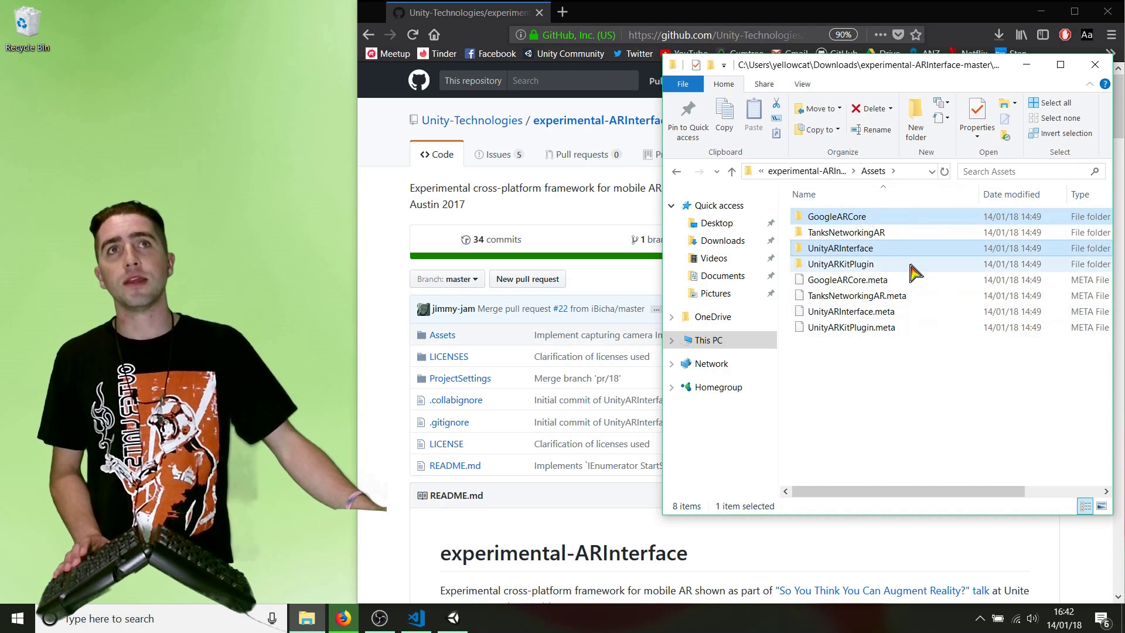
{"action": "left_click", "coordinate": [911, 265], "text": "ctrl"}
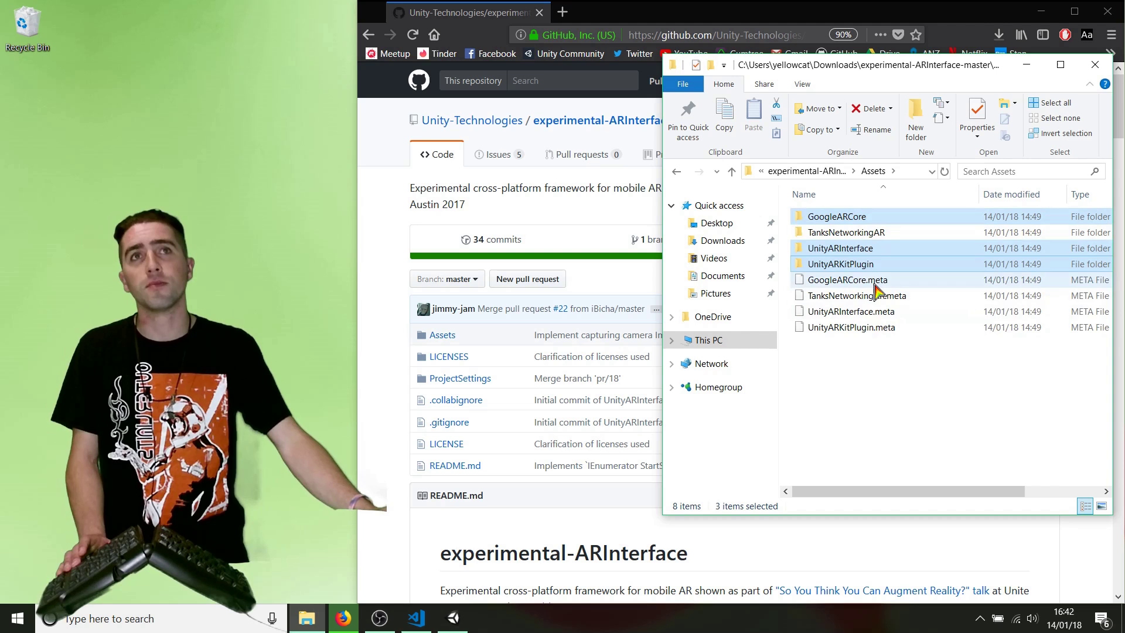
{"action": "left_click", "coordinate": [872, 280], "text": "ctrl"}
{"action": "left_click", "coordinate": [877, 311], "text": "ctrl"}
{"action": "left_click", "coordinate": [876, 328], "text": "ctrl"}
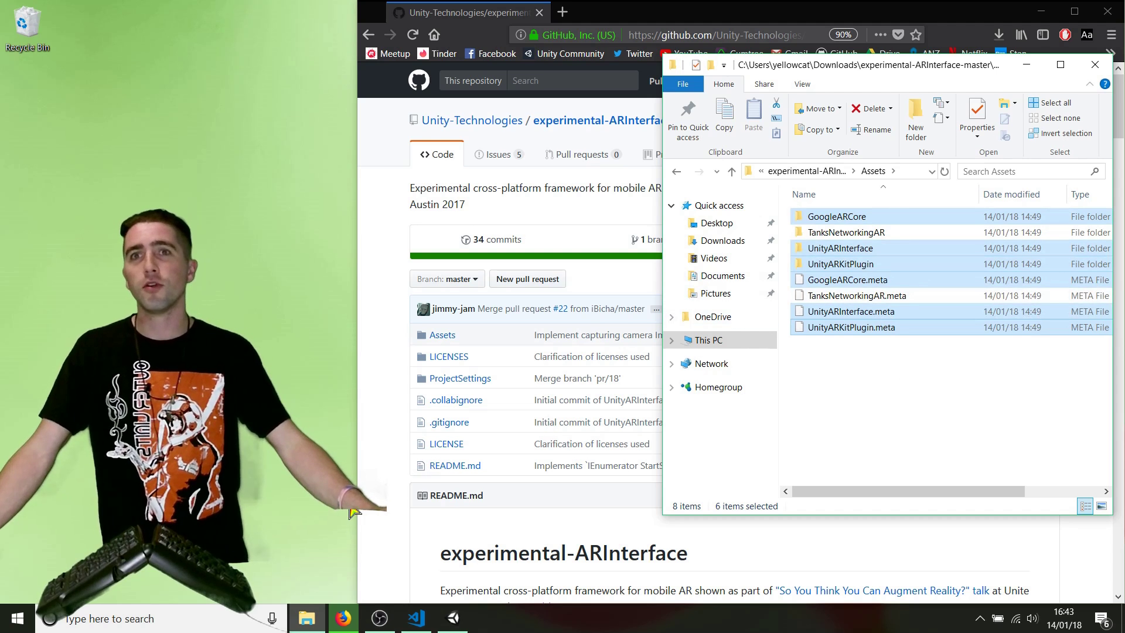
{"action": "left_click", "coordinate": [453, 618]}
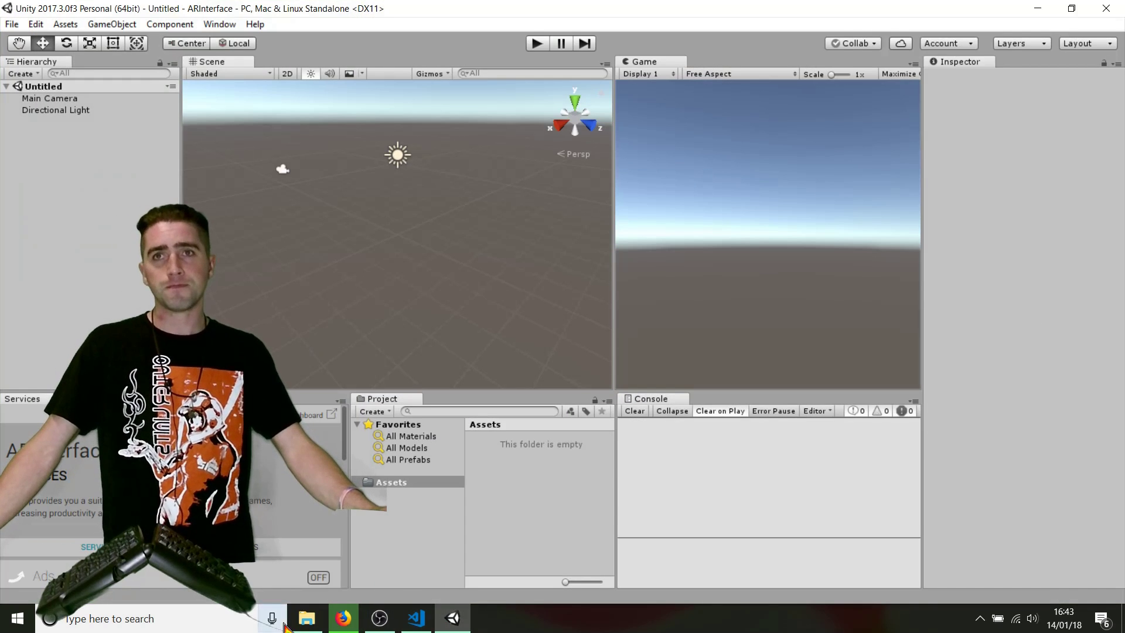
Import the six plugin items into Unity's Assets and trace the console error to UnityARBuildPostprocessor
{"action": "left_click", "coordinate": [302, 625]}
{"action": "left_click_drag", "start_coordinate": [850, 264], "coordinate": [534, 499]}
{"action": "left_click_drag", "start_coordinate": [535, 499], "coordinate": [538, 500]}
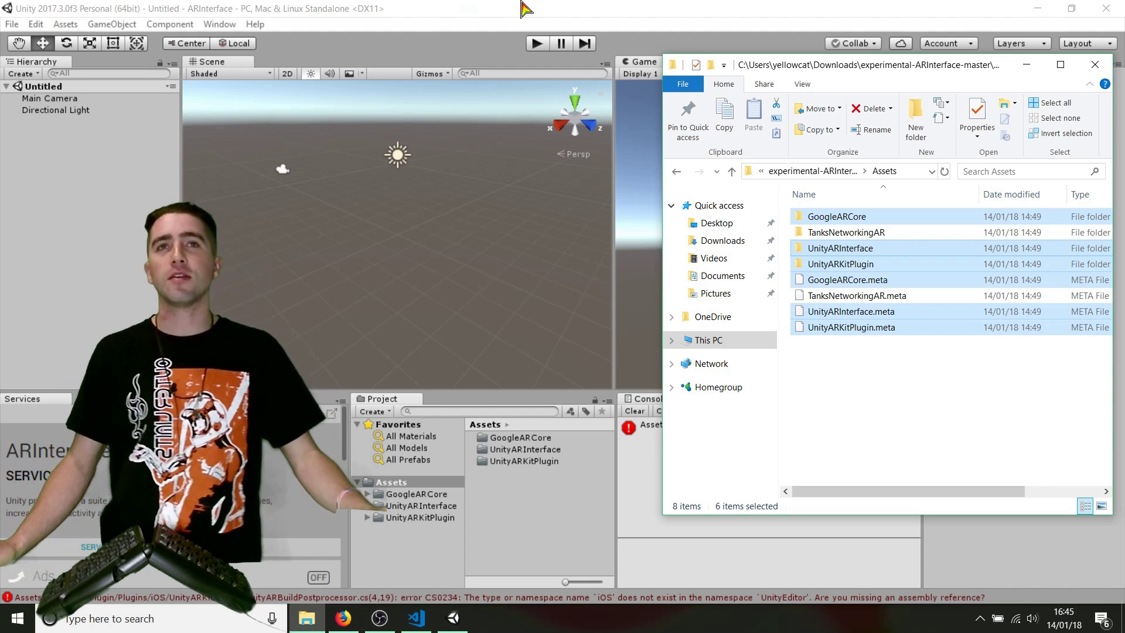
{"action": "left_click", "coordinate": [527, 8]}
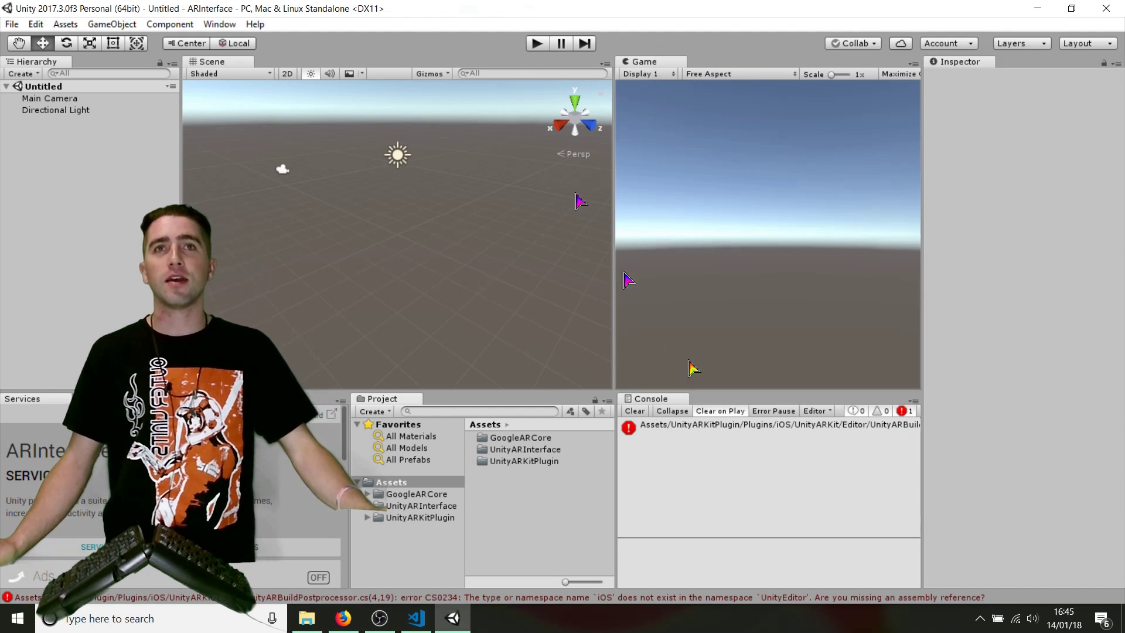
{"action": "left_click", "coordinate": [749, 436]}
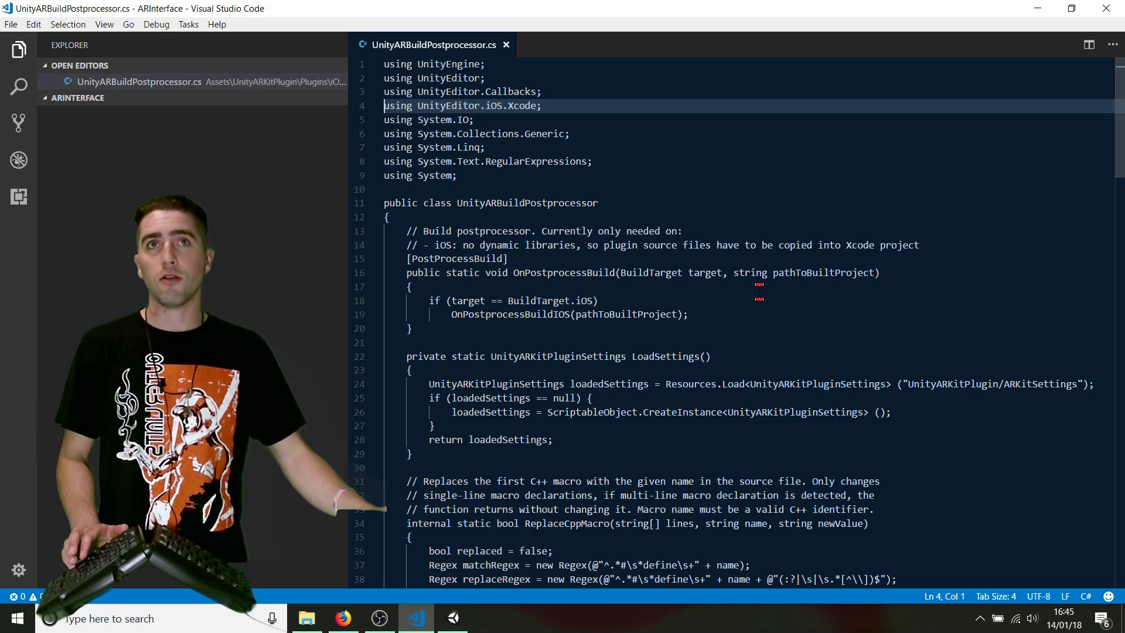
Comment out every line of UnityARBuildPostprocessor.cs, save it, and return to Unity
{"action": "key", "text": "ctrl+a"}
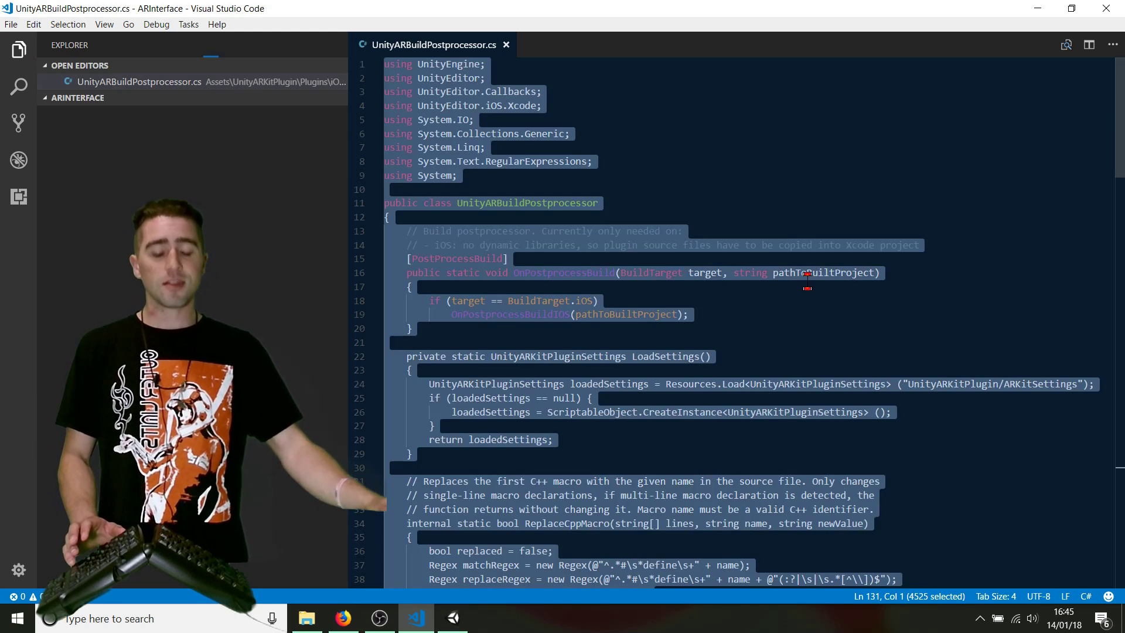
{"action": "key", "text": "ctrl+slash"}
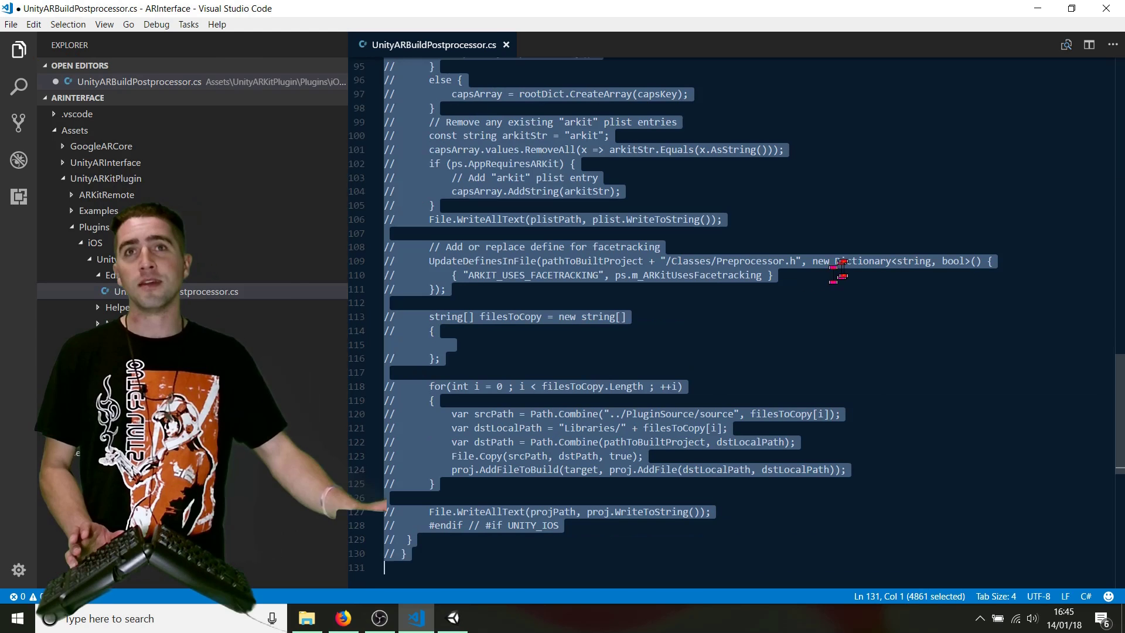
{"action": "left_click", "coordinate": [556, 261]}
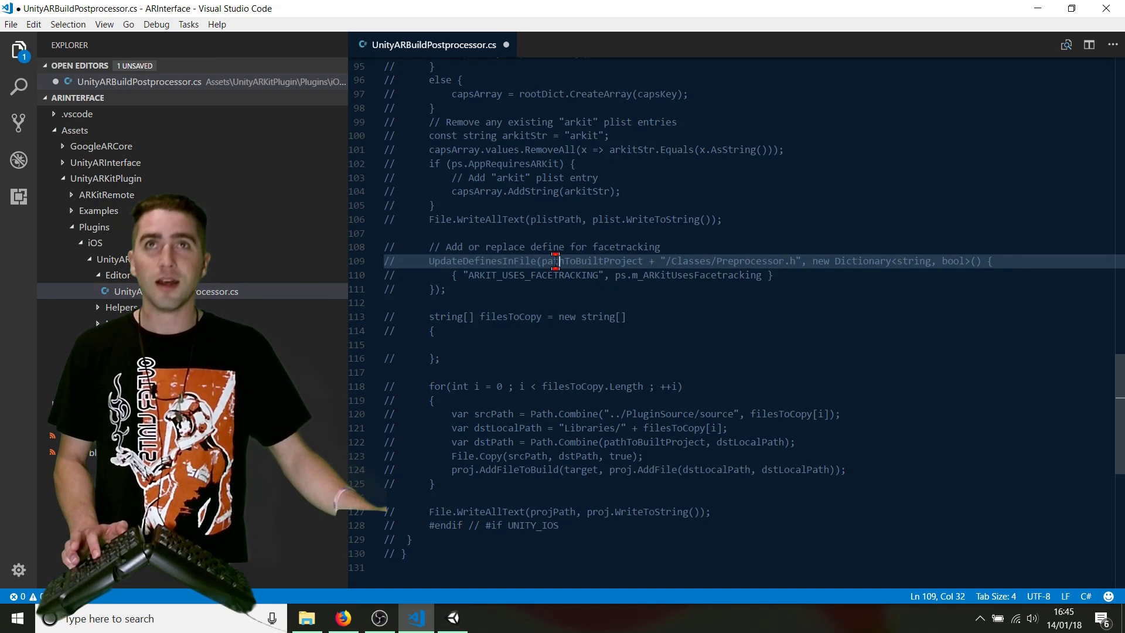
{"action": "key", "text": "ctrl+s"}
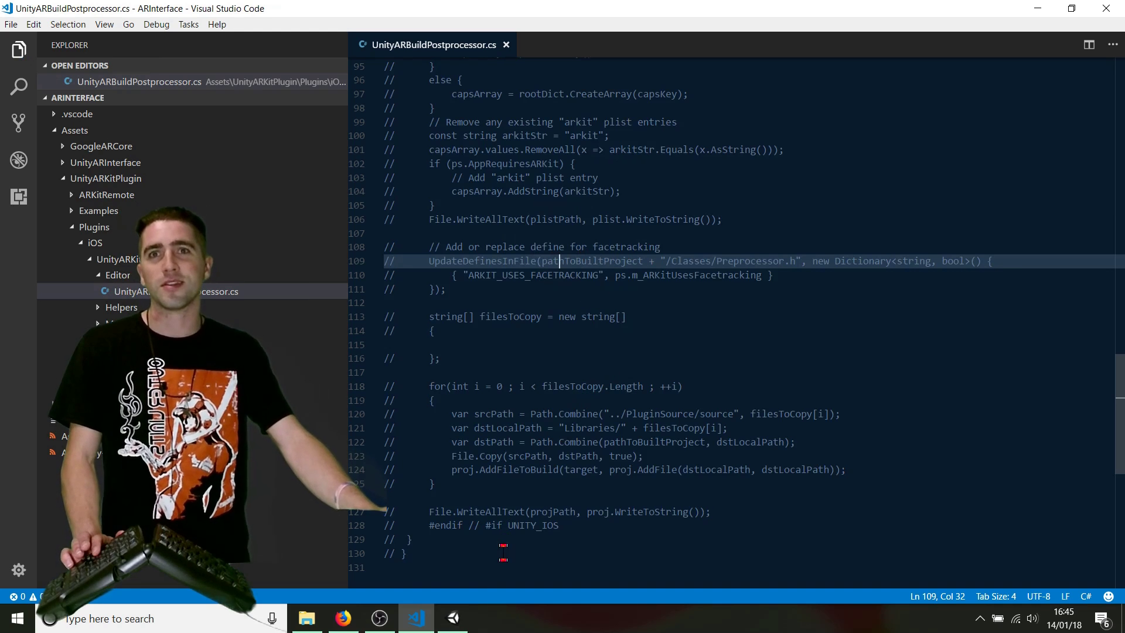
{"action": "left_click", "coordinate": [453, 618]}
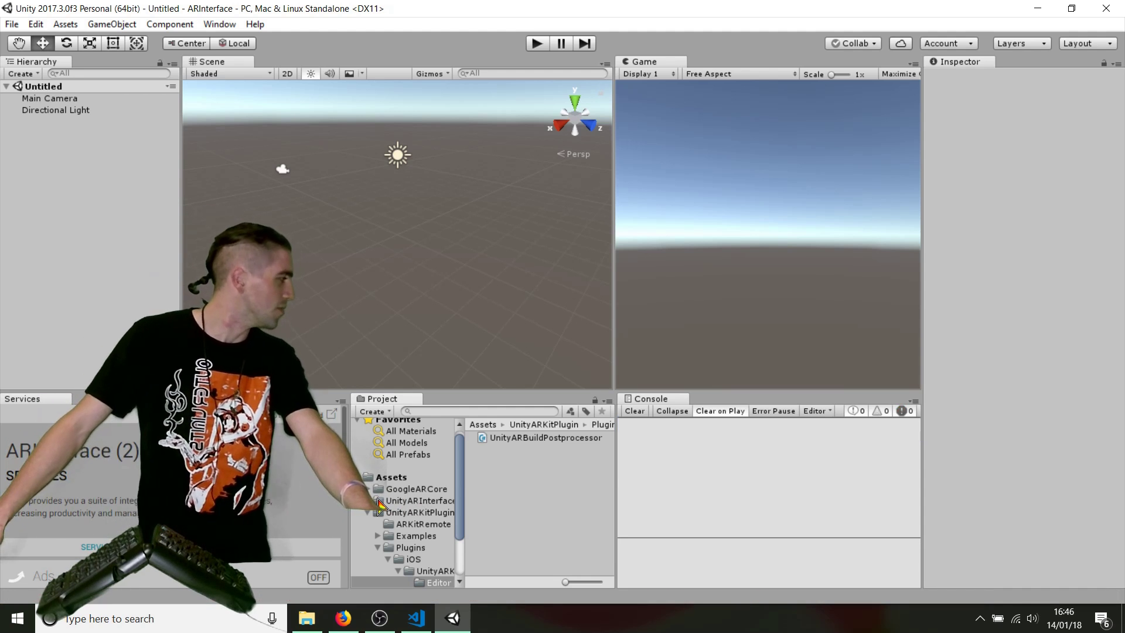
Browse UnityARInterface > Examples > SimpleARScene and load the SimpleARScene scene
{"action": "left_click", "coordinate": [379, 501]}
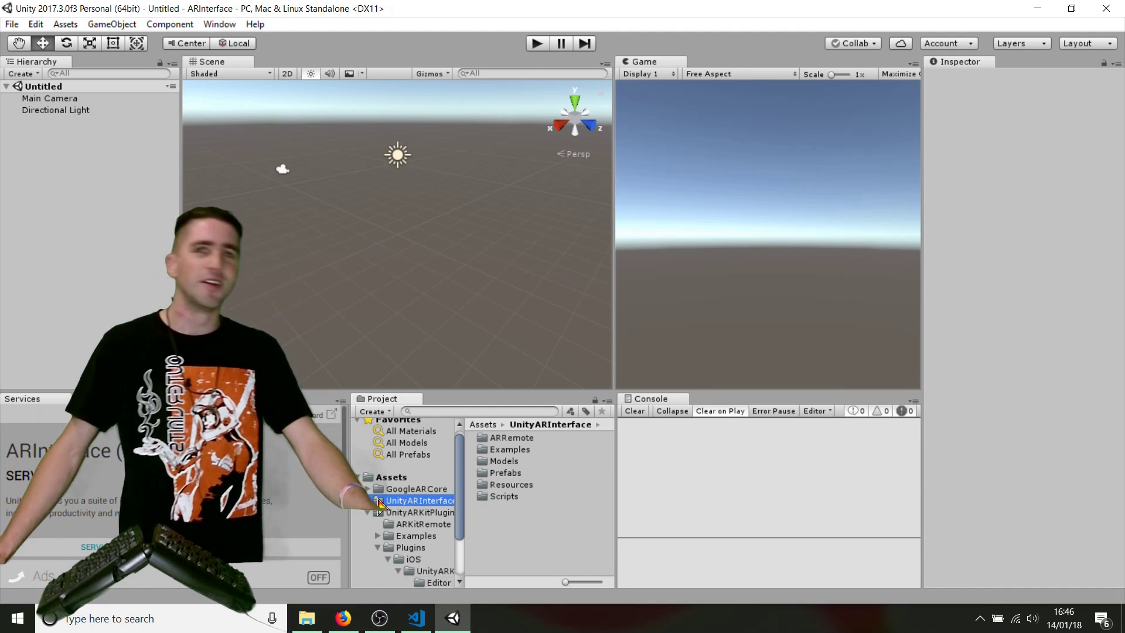
{"action": "double_click", "coordinate": [509, 450]}
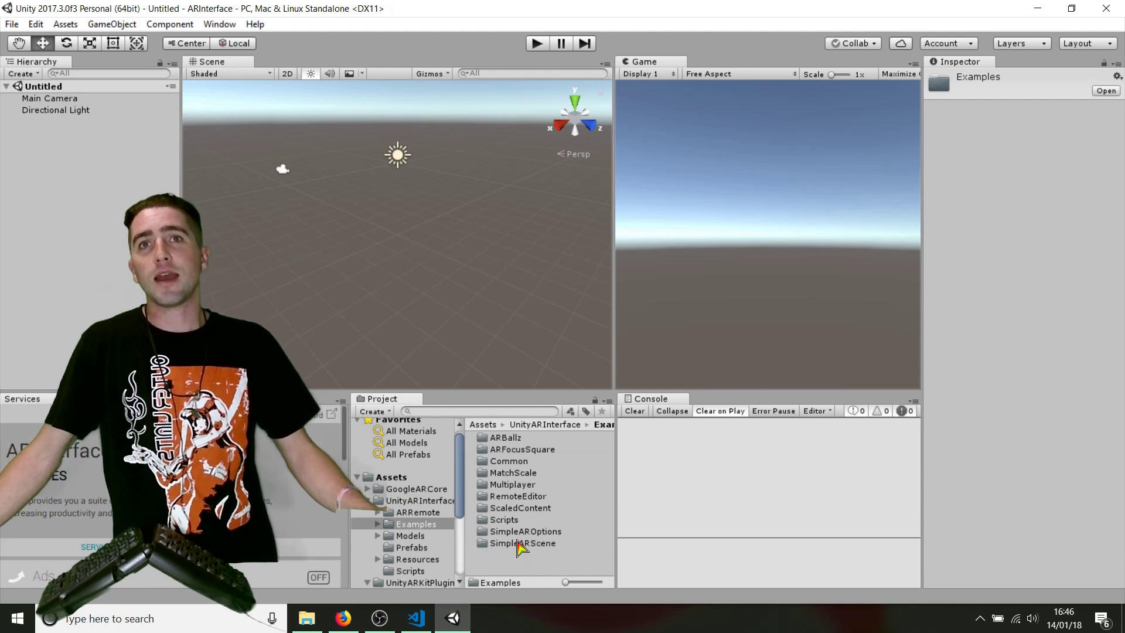
{"action": "double_click", "coordinate": [522, 542]}
{"action": "double_click", "coordinate": [544, 451]}
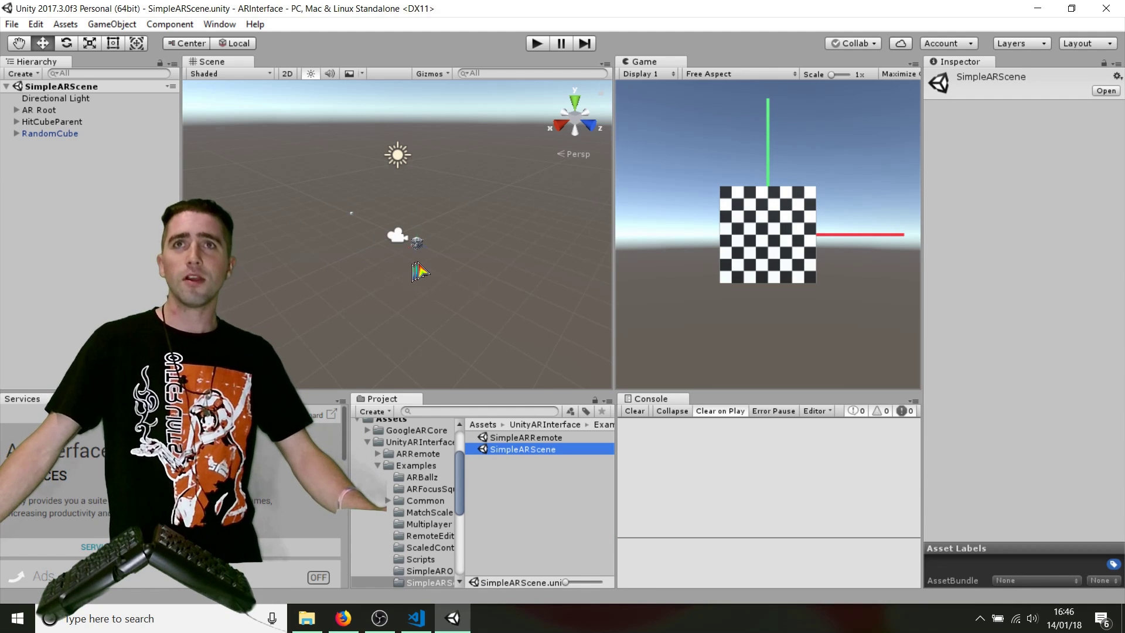
Inspect the AR Root and HitCubeParent objects and orbit the scene view around the cube
{"action": "scroll", "coordinate": [420, 269], "scroll_direction": "up", "scroll_amount": 5}
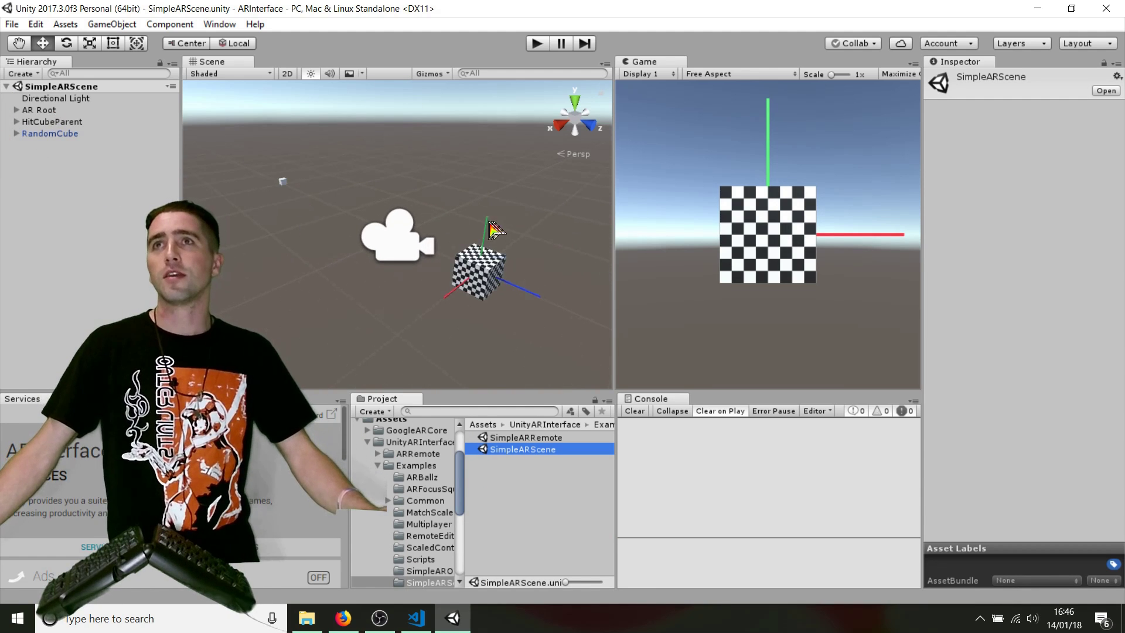
{"action": "left_click", "coordinate": [39, 110]}
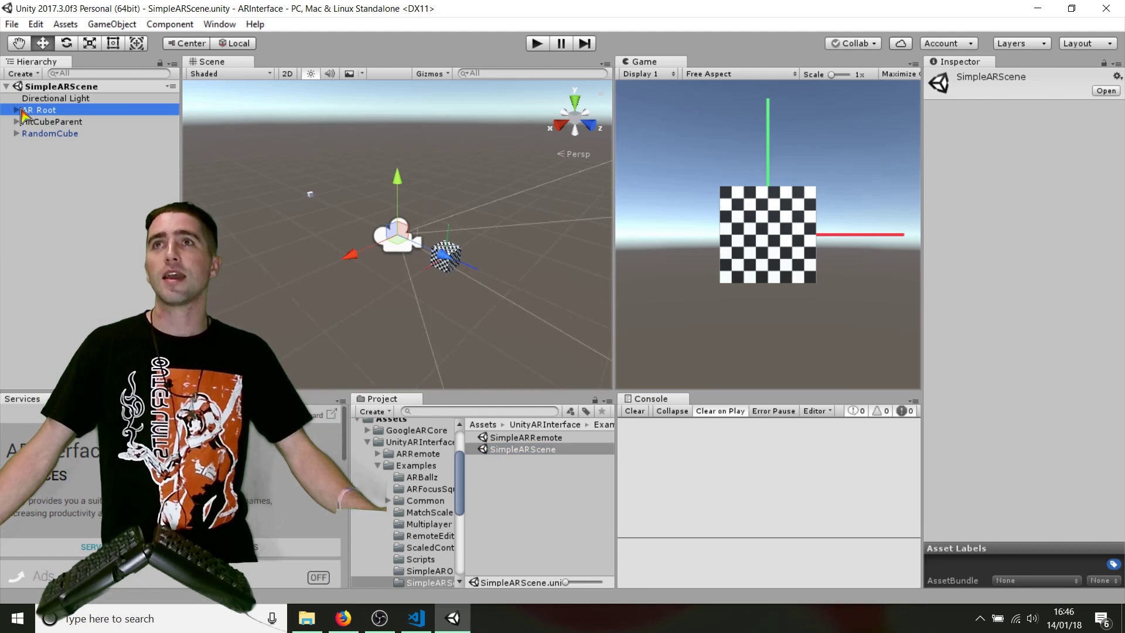
{"action": "left_click", "coordinate": [47, 122]}
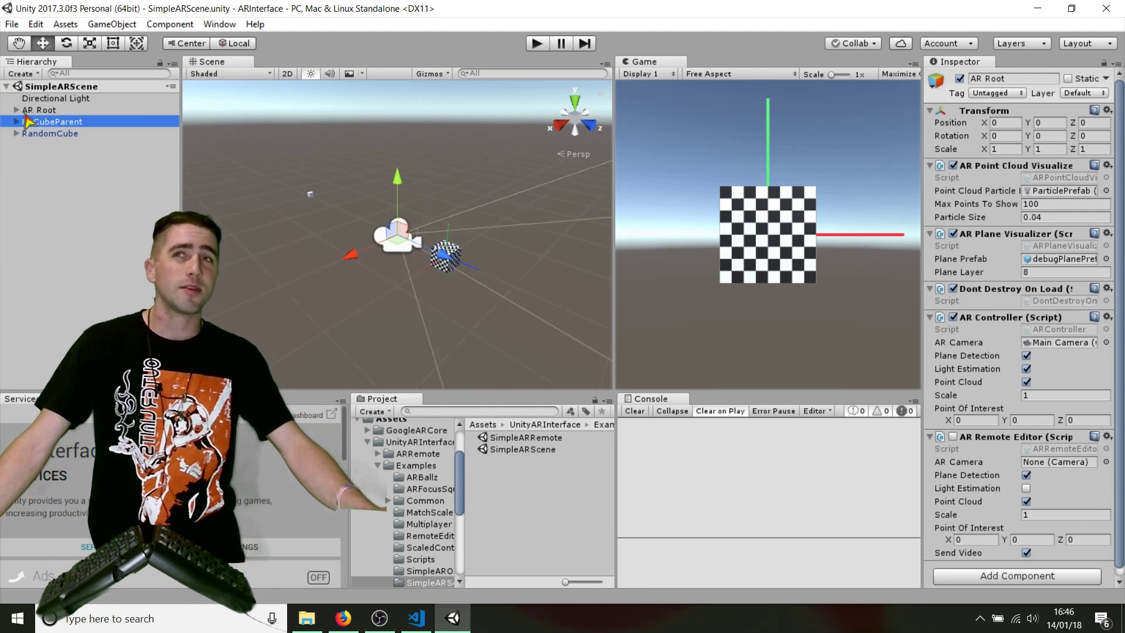
{"action": "left_click", "coordinate": [16, 110]}
{"action": "left_click", "coordinate": [36, 112]}
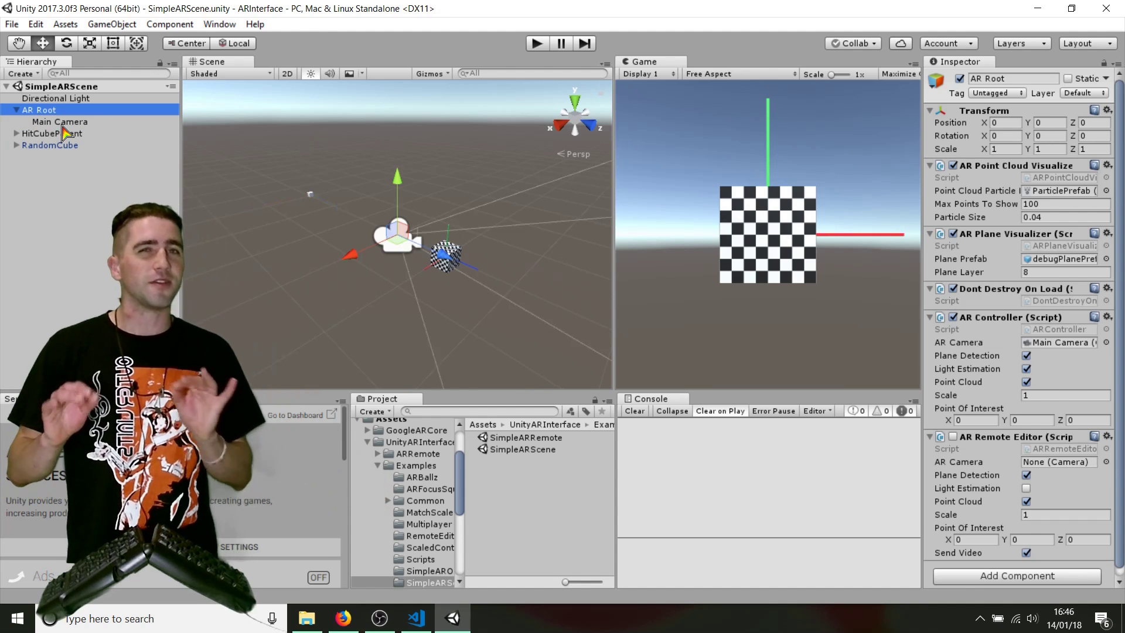
{"action": "left_click", "coordinate": [52, 162]}
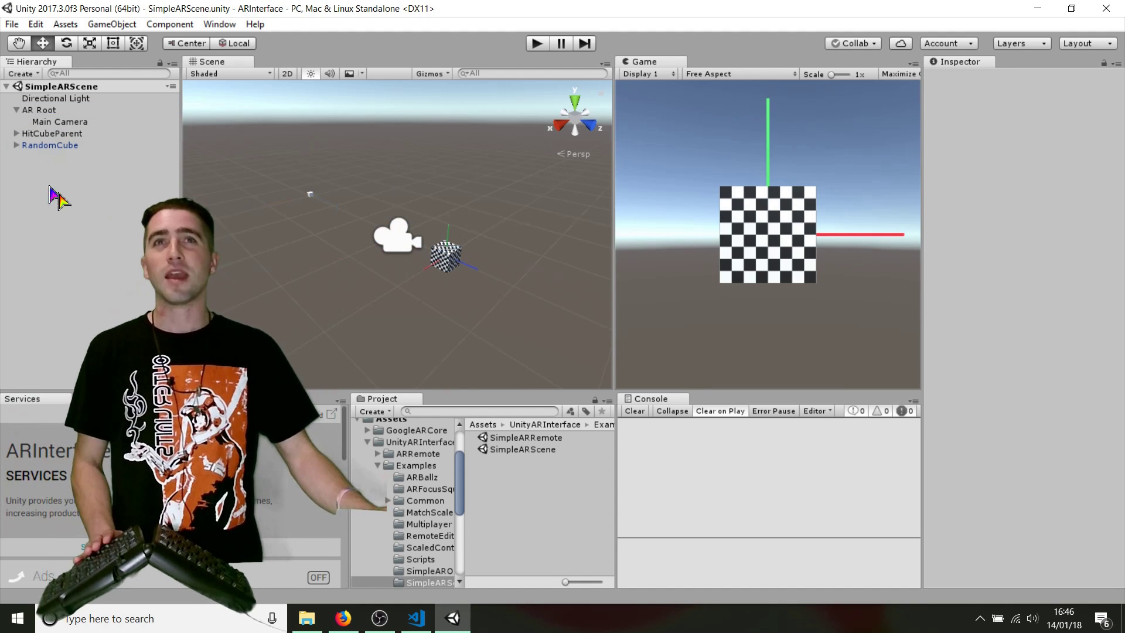
{"action": "right_click_drag", "start_coordinate": [314, 256], "coordinate": [417, 287]}
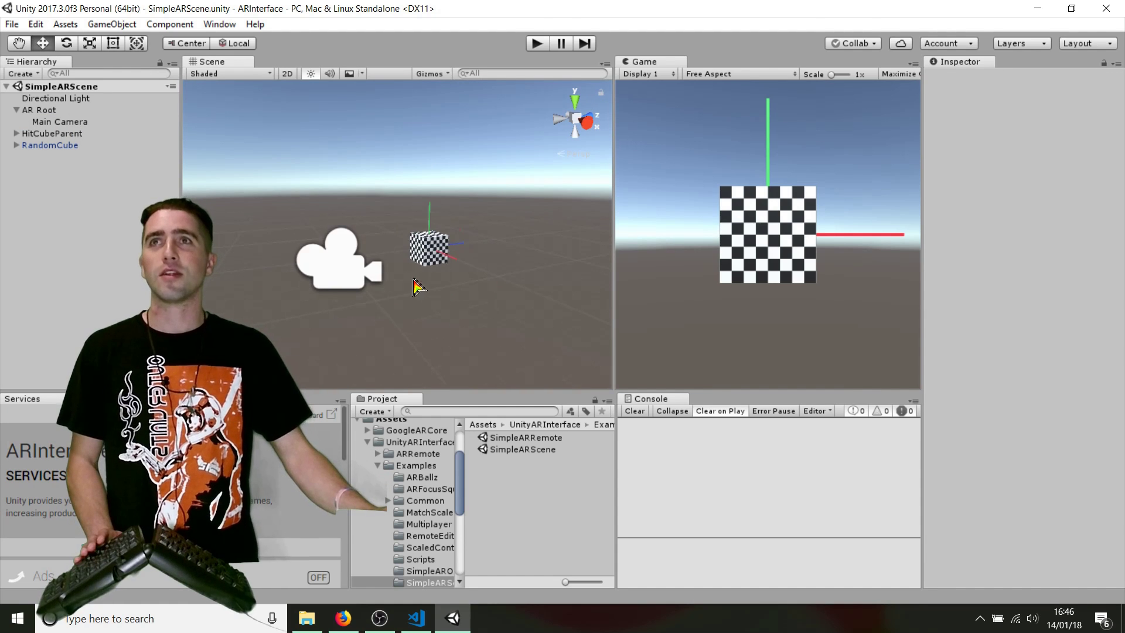
{"action": "scroll", "coordinate": [417, 287], "scroll_direction": "up", "scroll_amount": 3}
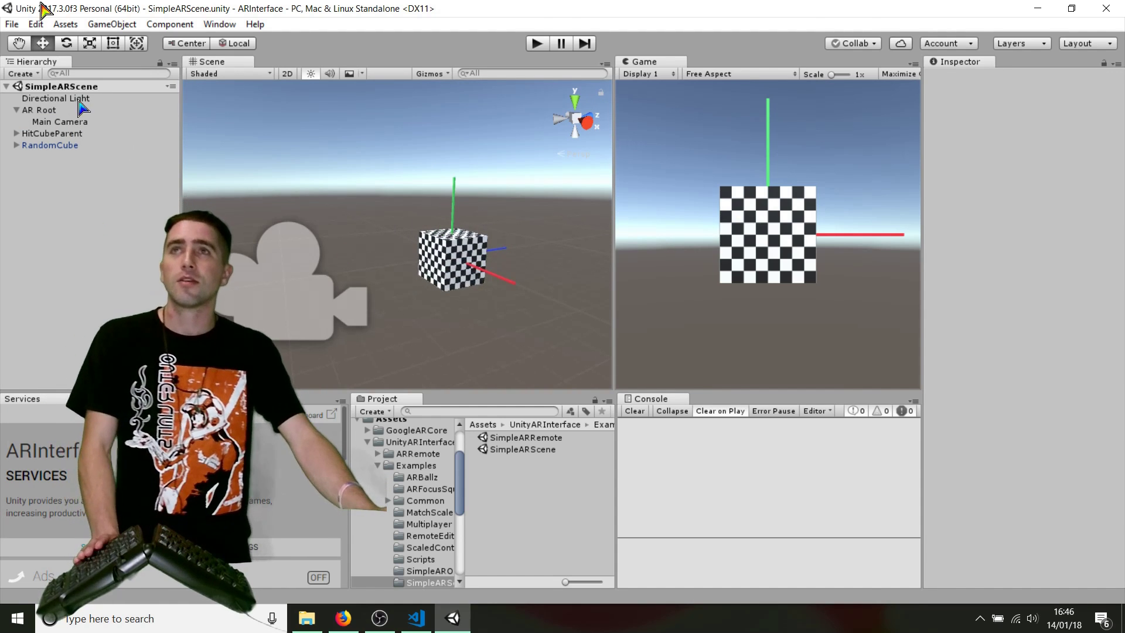
Start a Build & Run, cancel the Windows build save prompt, and bring up Build Settings
{"action": "left_click", "coordinate": [37, 24]}
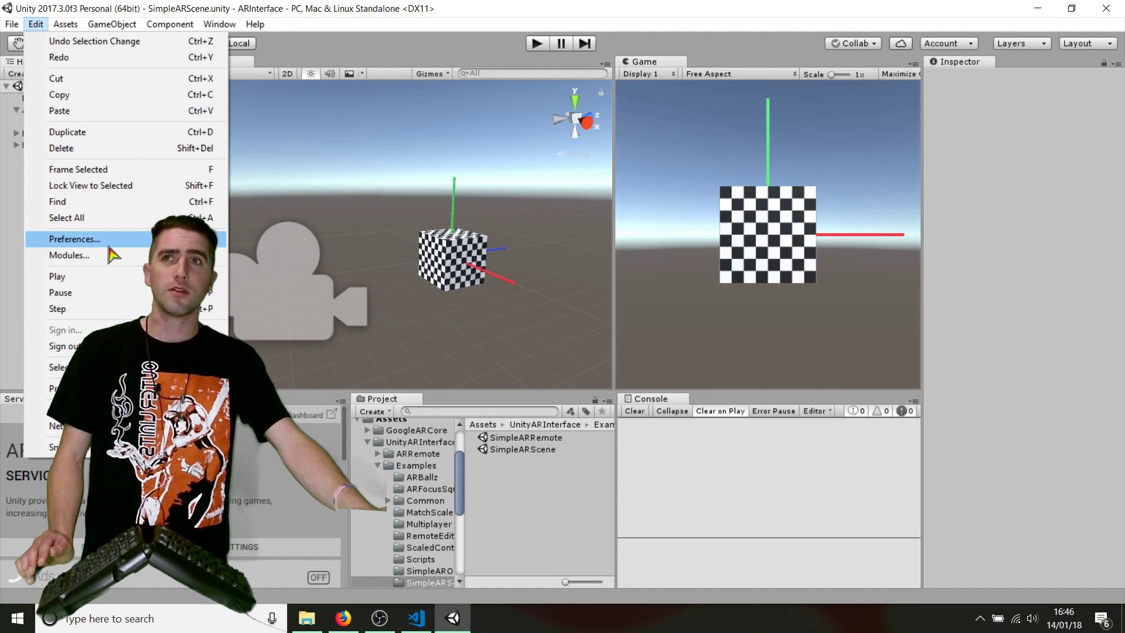
{"action": "mouse_move", "coordinate": [13, 24]}
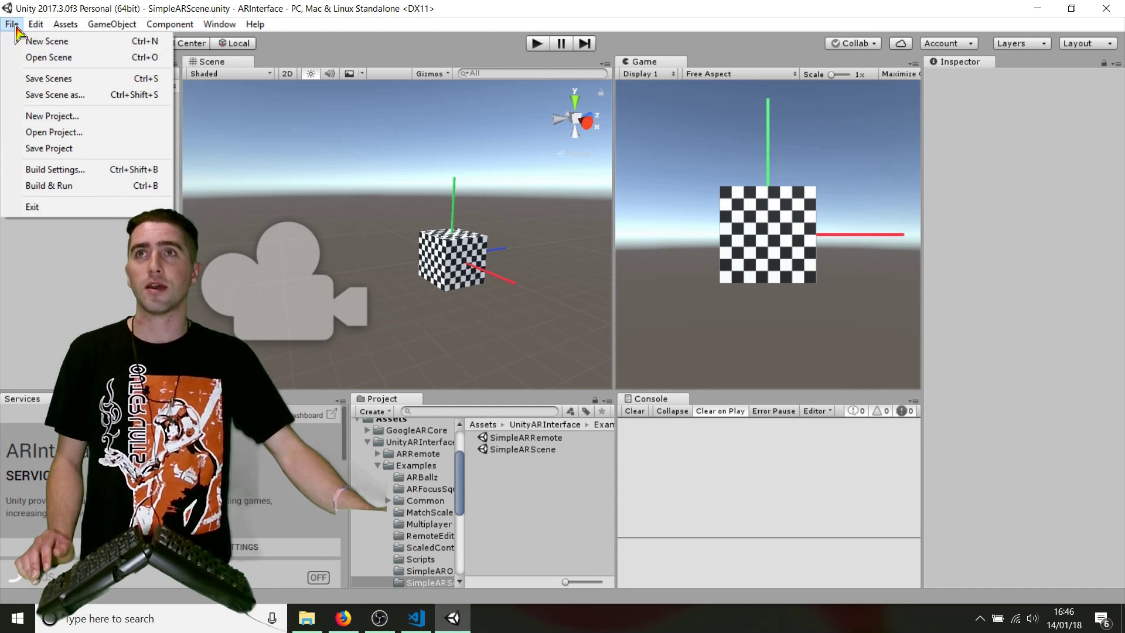
{"action": "left_click", "coordinate": [93, 184]}
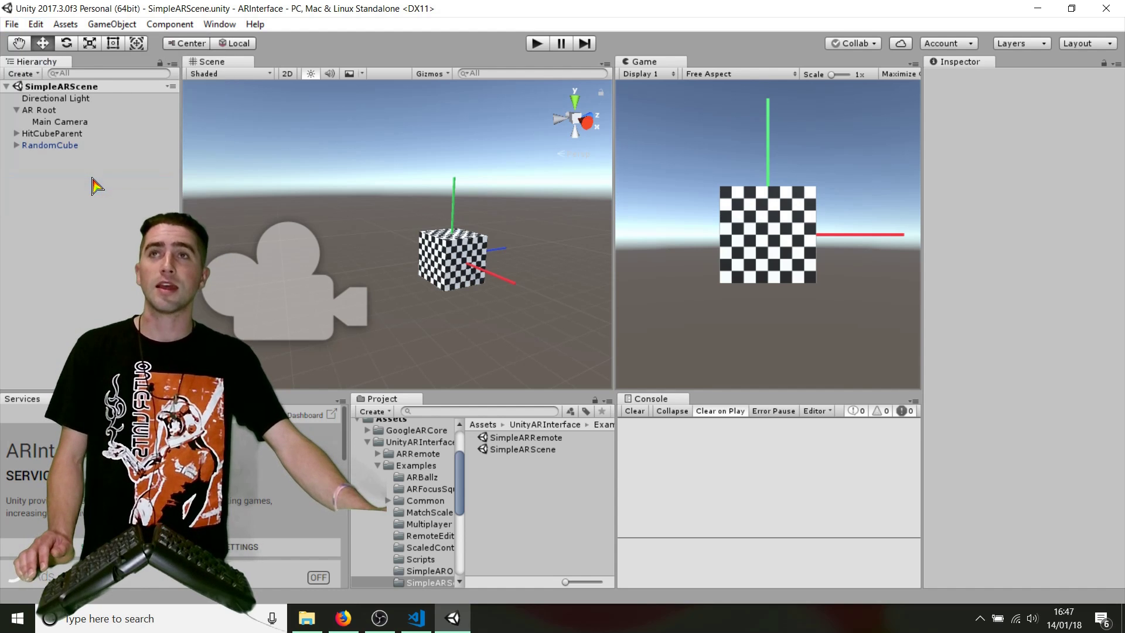
{"action": "key", "text": "ctrl+b"}
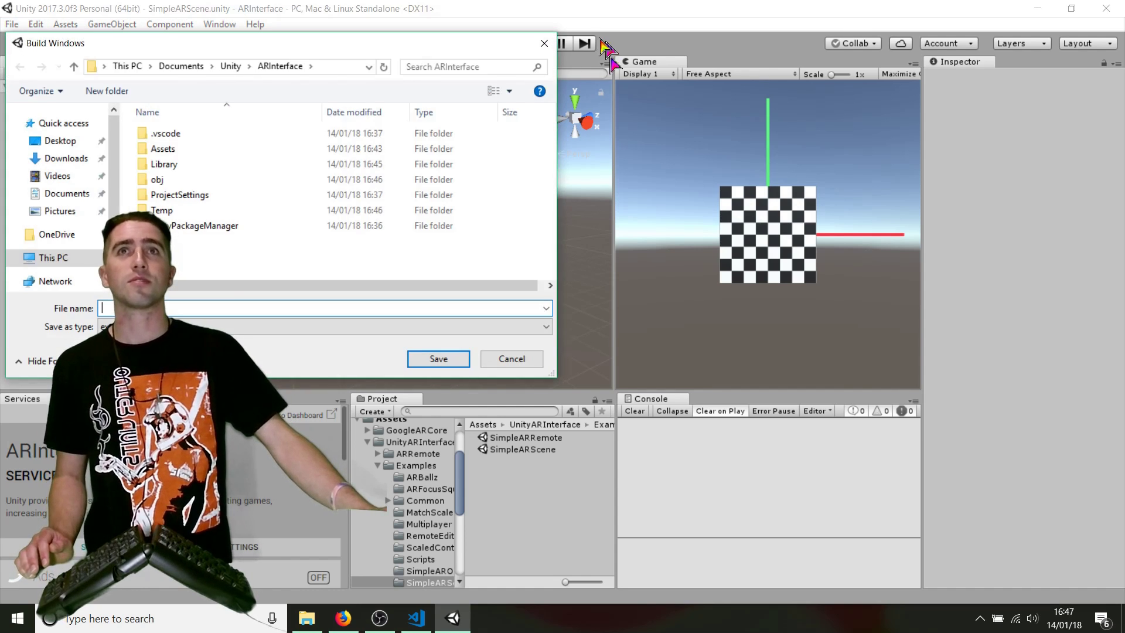
{"action": "left_click", "coordinate": [544, 43]}
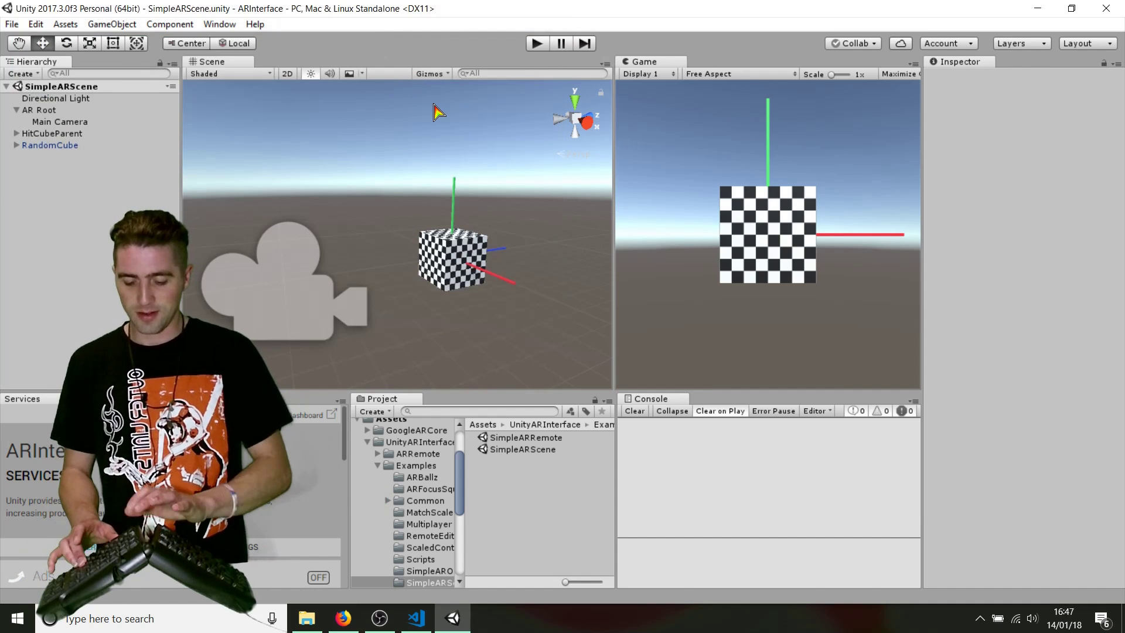
{"action": "key", "text": "ctrl+shift+b"}
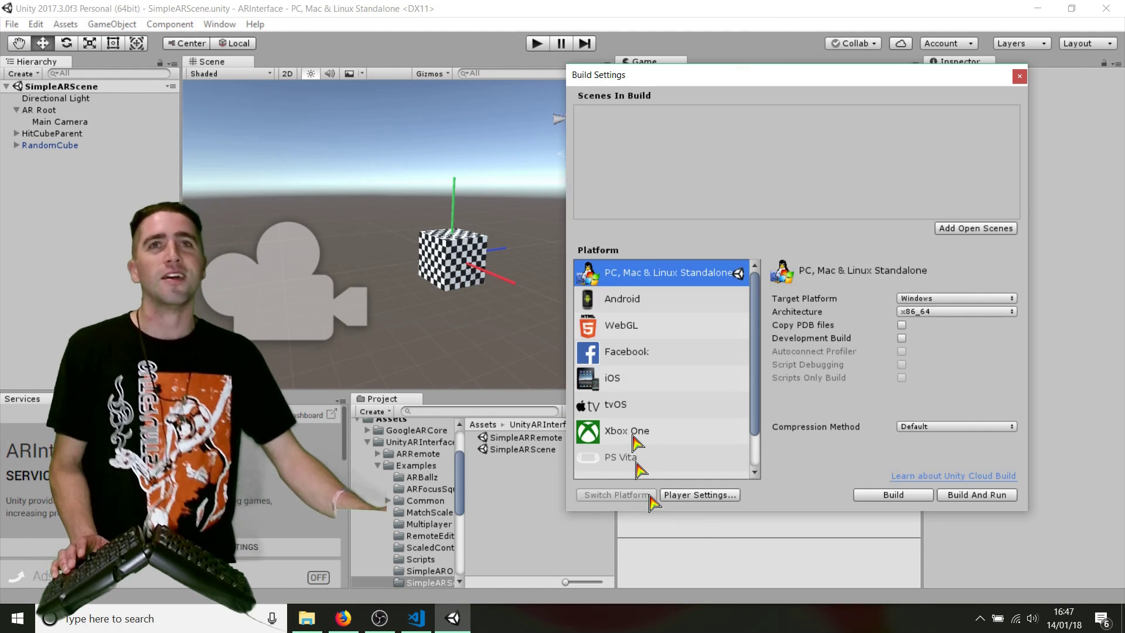
Select Android in the Platform list and switch the build target to it
{"action": "left_click", "coordinate": [703, 299]}
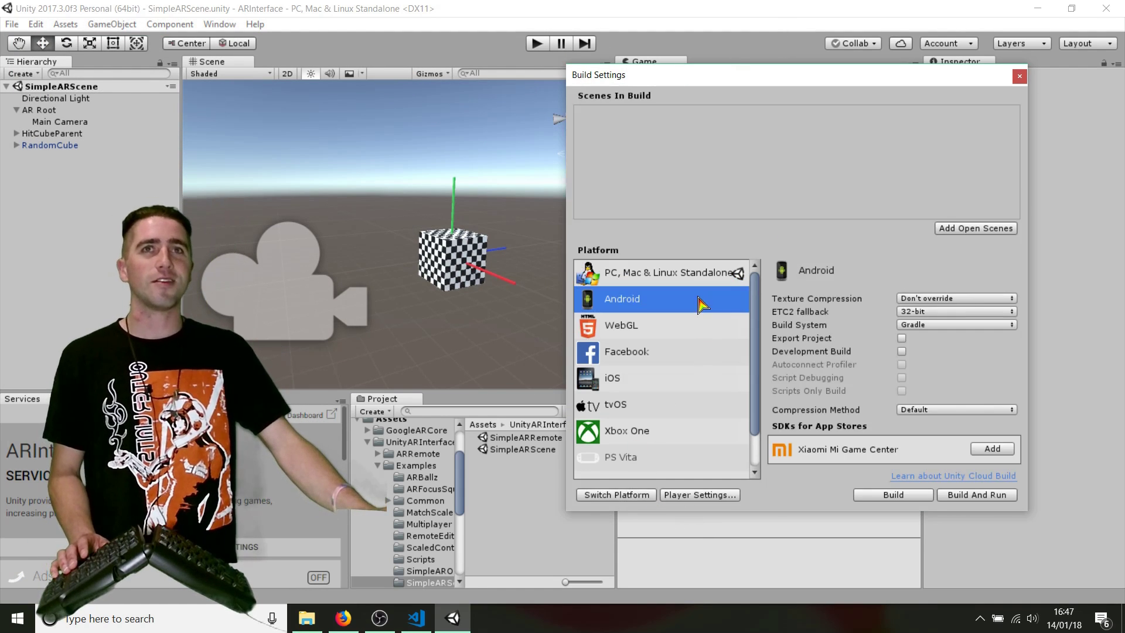
{"action": "left_click", "coordinate": [608, 495]}
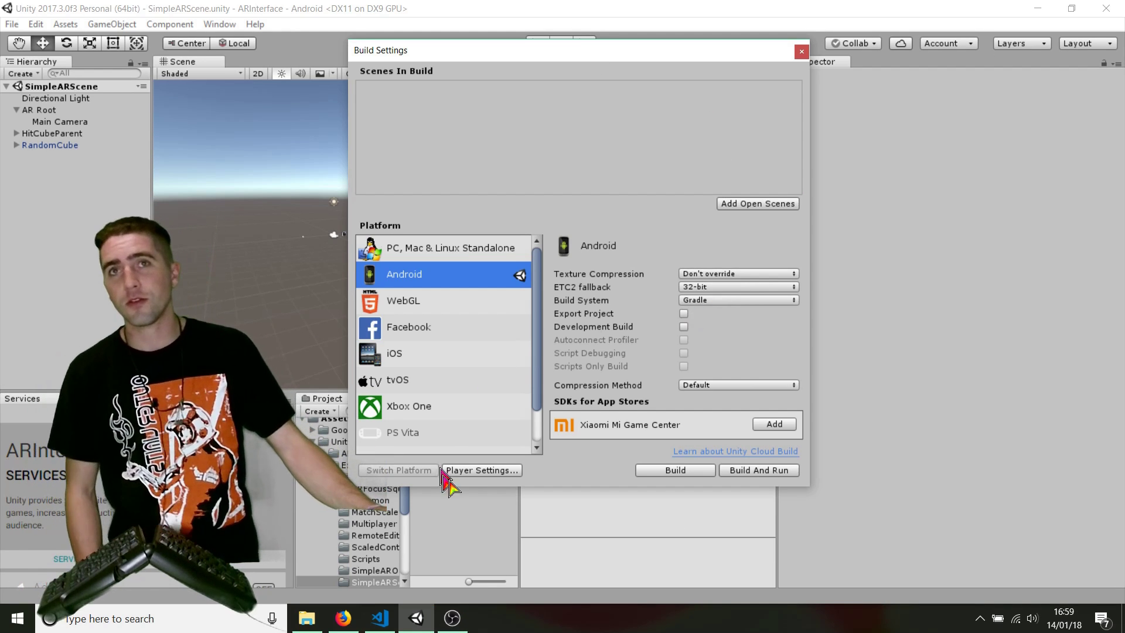
In Player Settings, set Company Name to PiratesJustAR and Product Name to 'ARInterface Demo'
{"action": "left_click", "coordinate": [466, 471]}
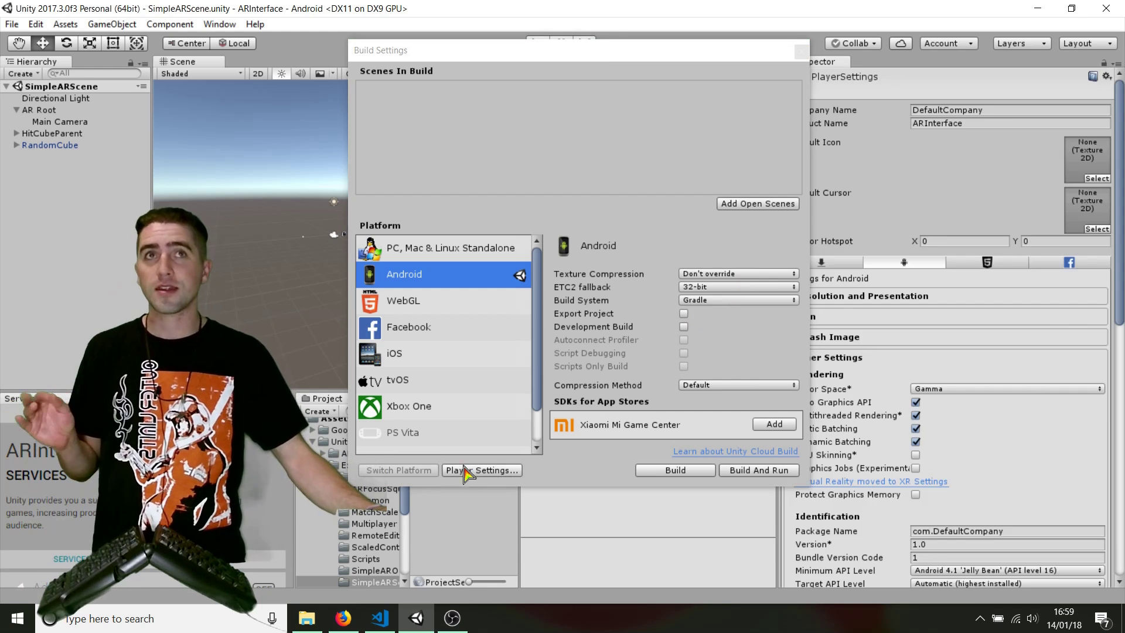
{"action": "left_click_drag", "start_coordinate": [633, 72], "coordinate": [592, 68]}
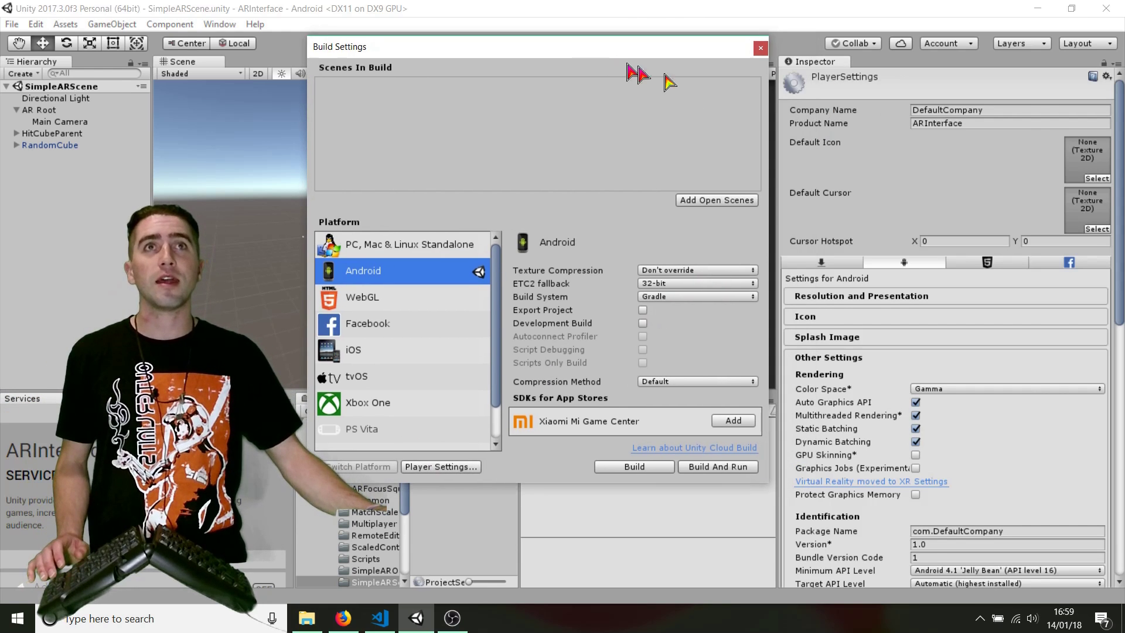
{"action": "left_click", "coordinate": [1049, 112]}
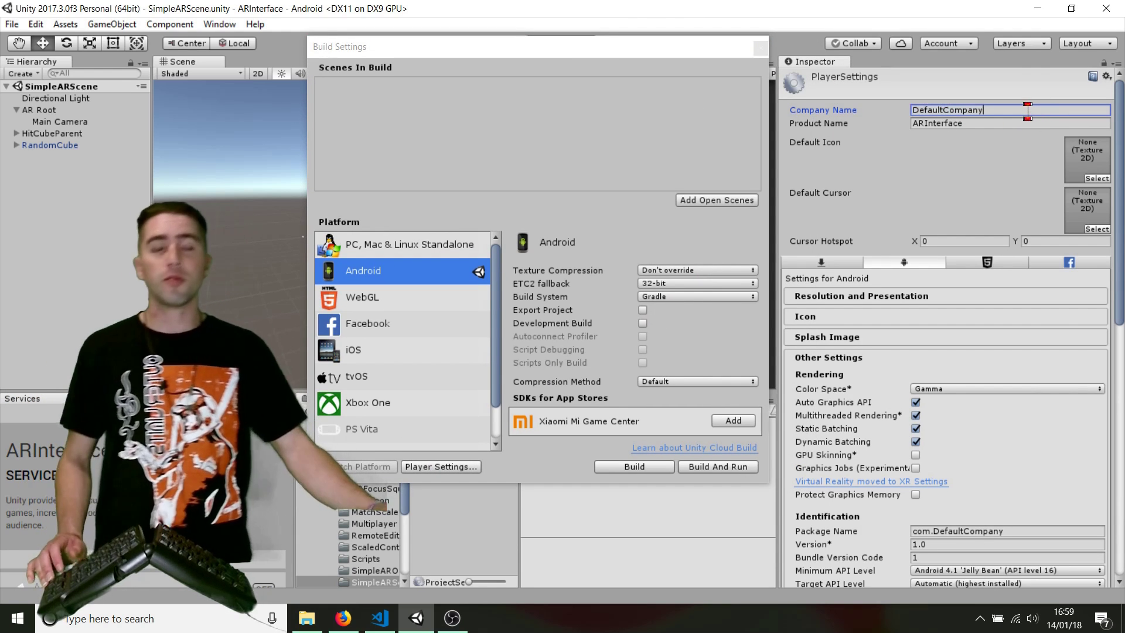
{"action": "key", "text": "ctrl+a"}
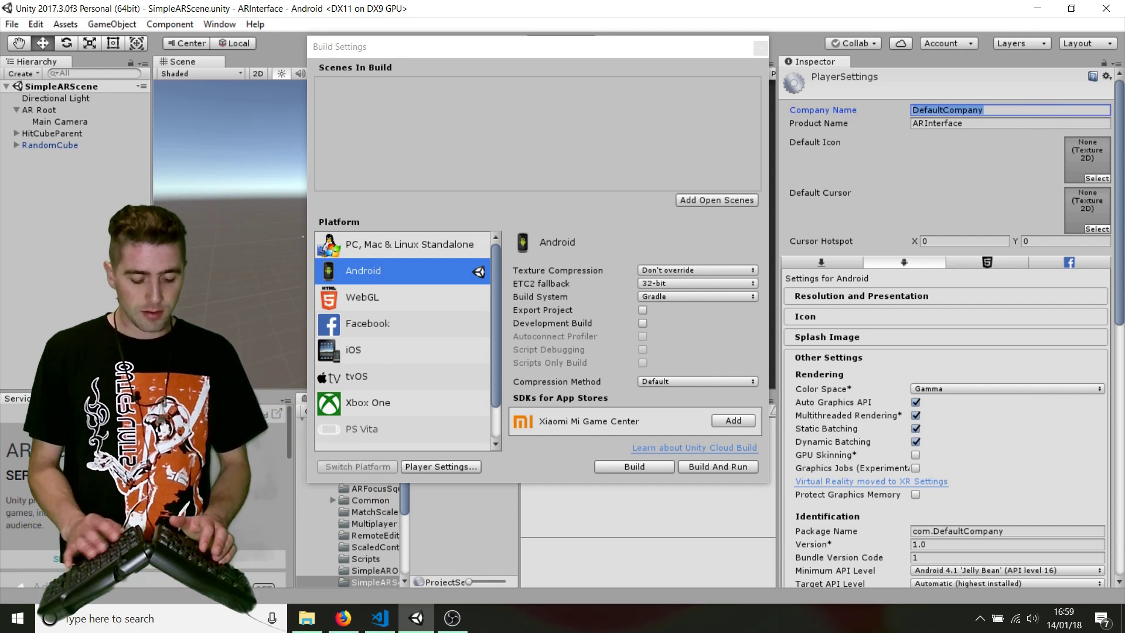
{"action": "type", "text": "PiratesJu"}
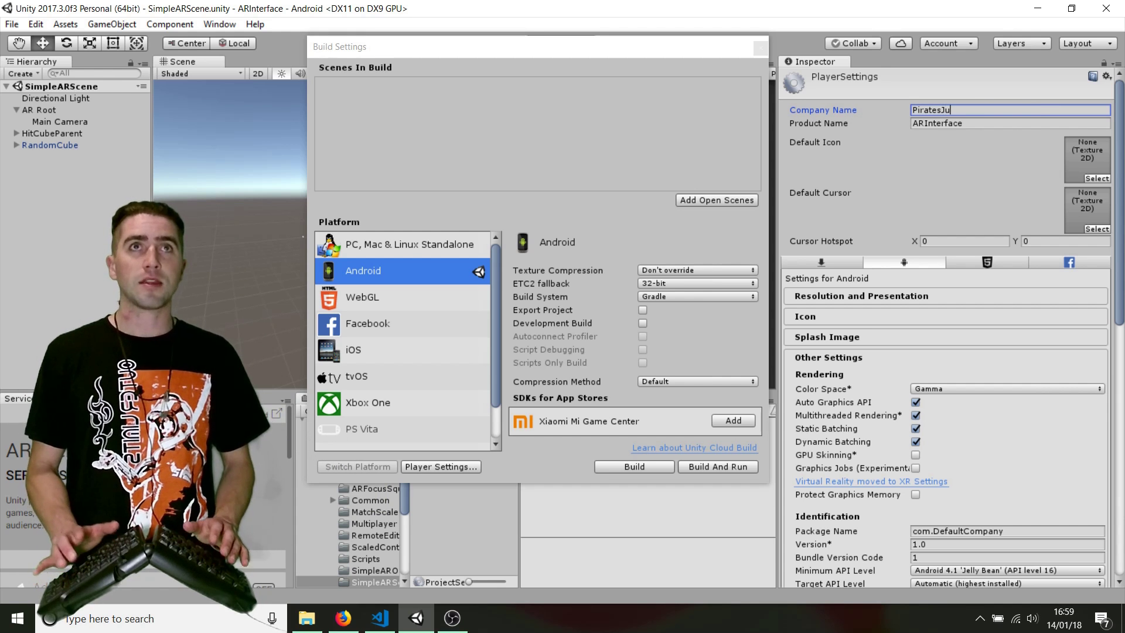
{"action": "type", "text": "stAR"}
{"action": "key", "text": "Tab"}
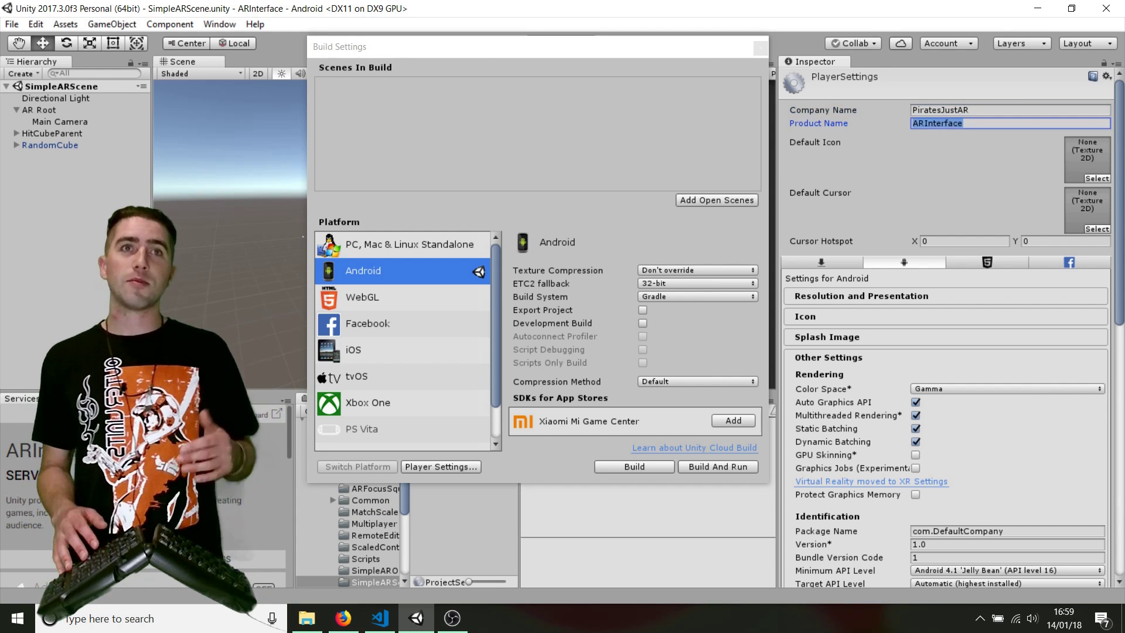
{"action": "key", "text": "BackSpace"}
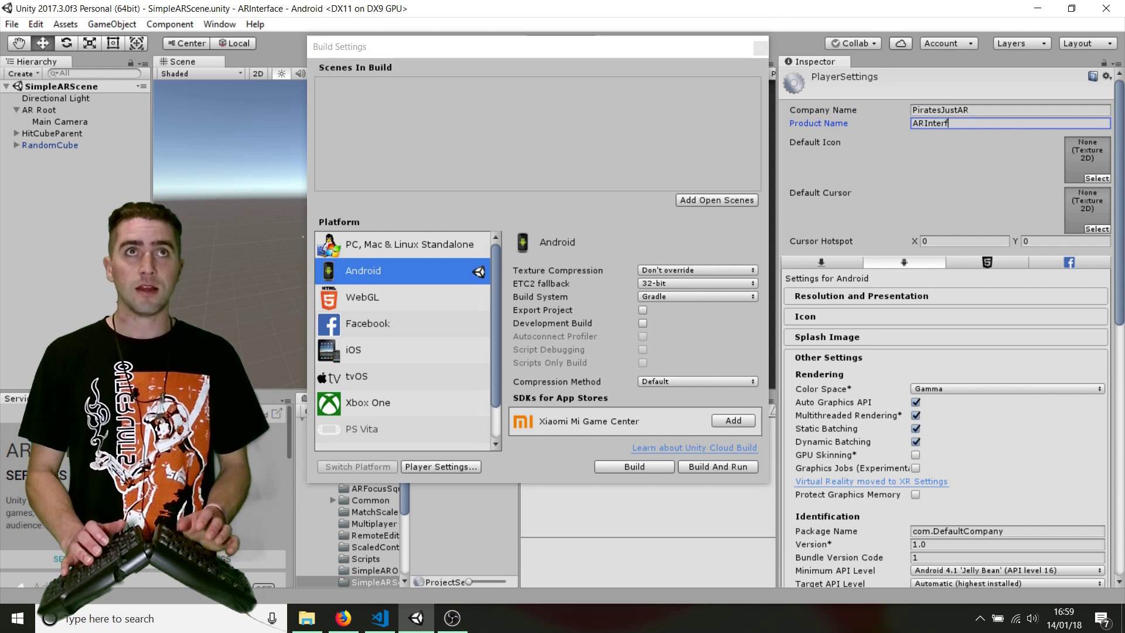
{"action": "type", "text": "ARInterface Demo"}
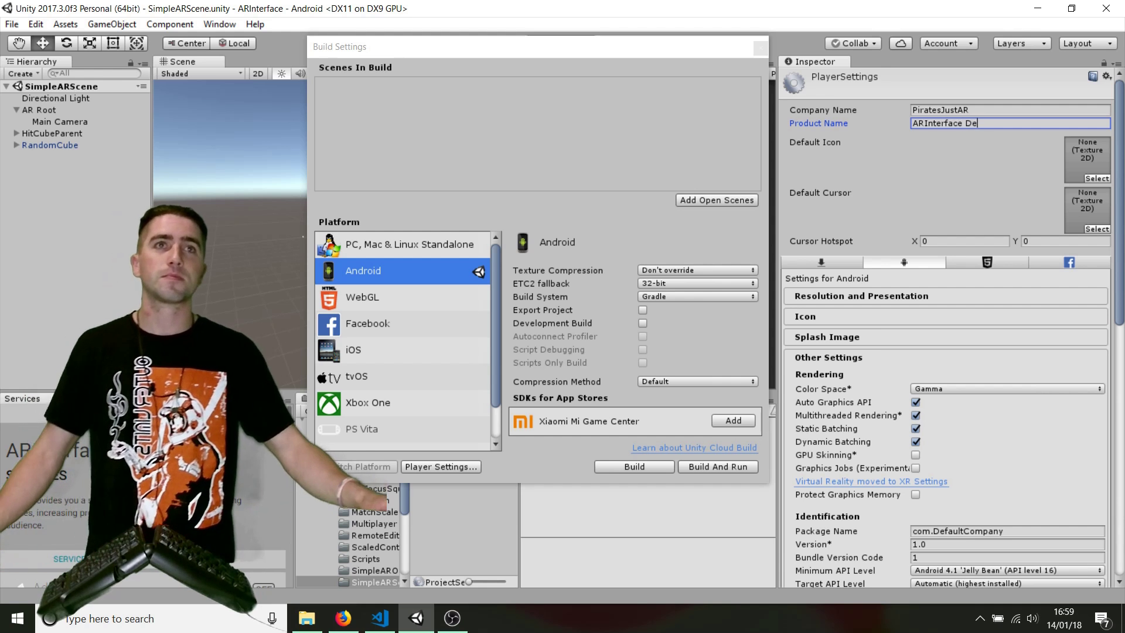
{"action": "left_click", "coordinate": [915, 441]}
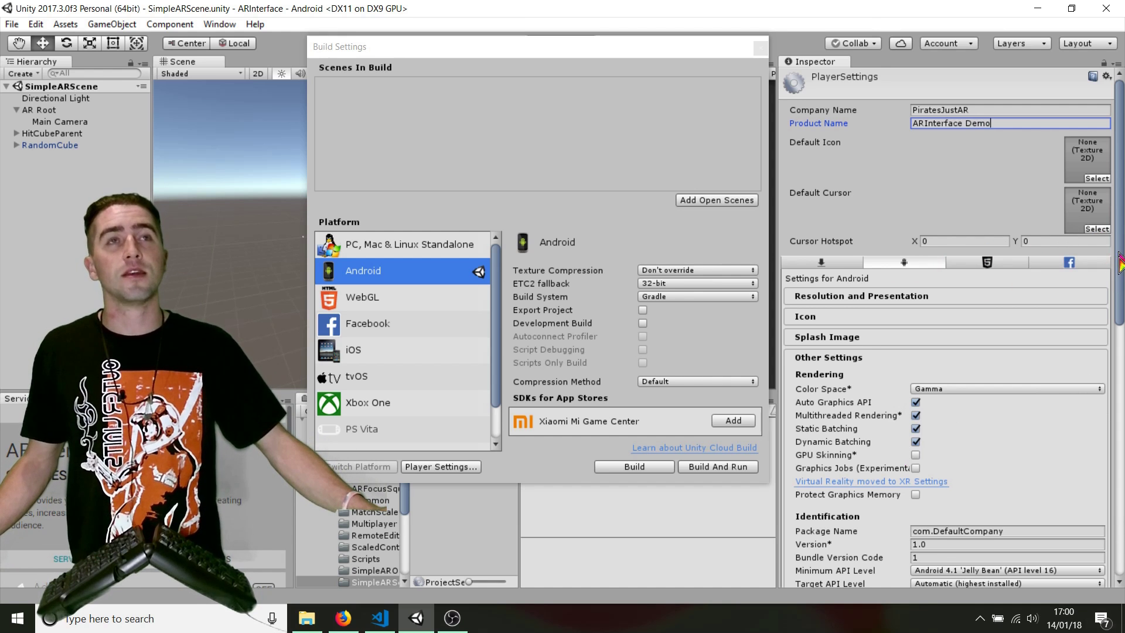
Uncheck Multithreaded Rendering and enter com.PiratesJustAR.ARInterfaceDemo as the Package Name
{"action": "scroll", "coordinate": [913, 244], "scroll_direction": "down", "scroll_amount": 5}
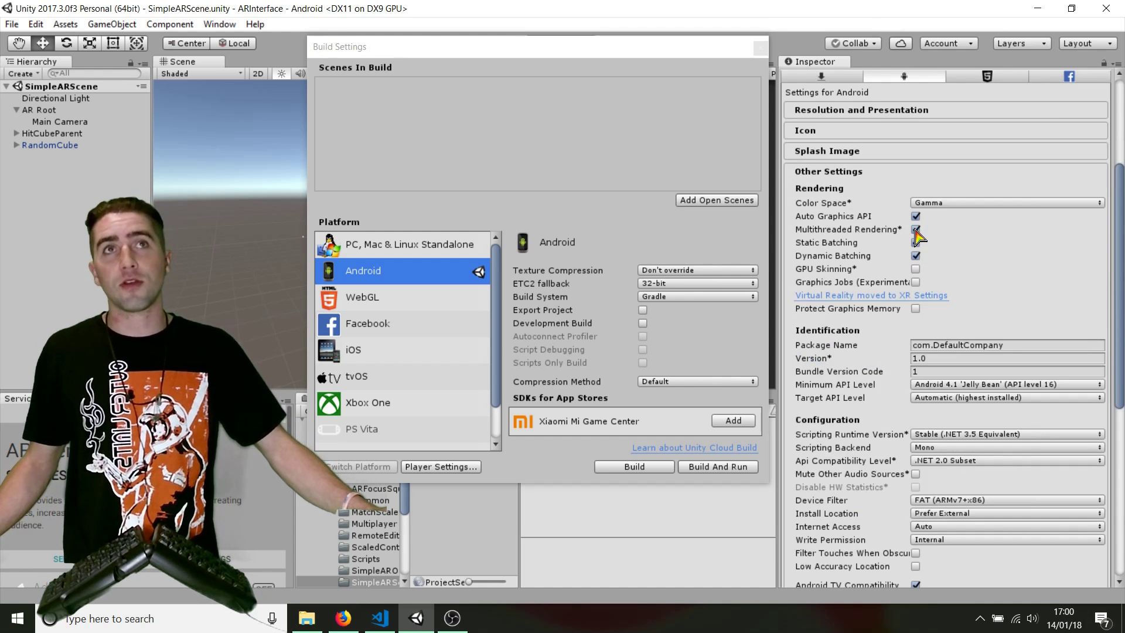
{"action": "left_click", "coordinate": [915, 229]}
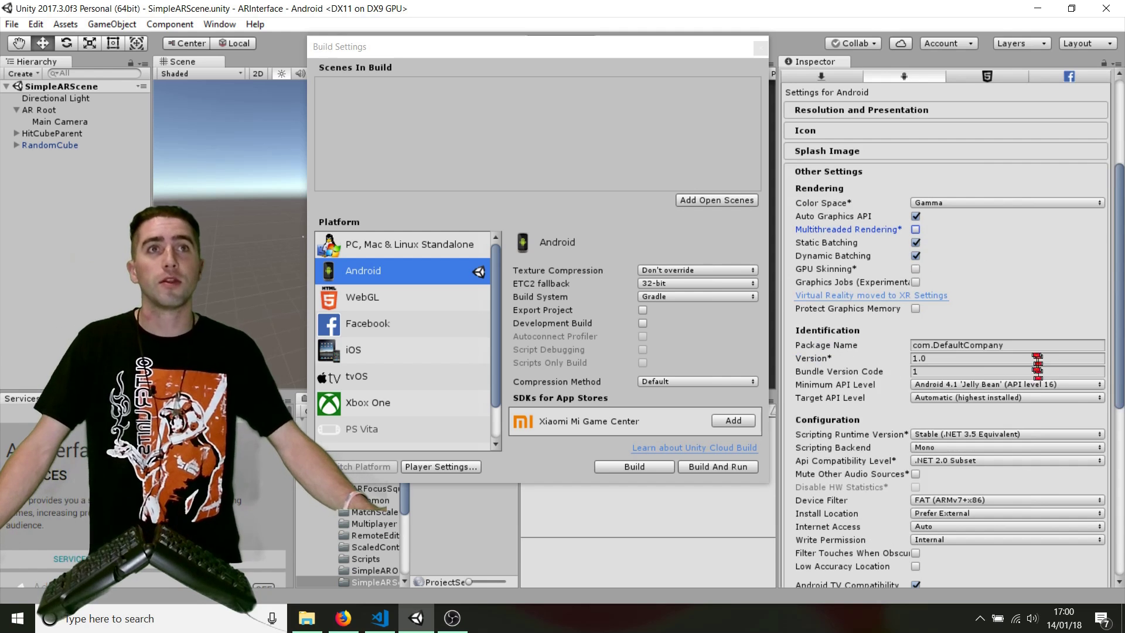
{"action": "left_click", "coordinate": [1031, 346]}
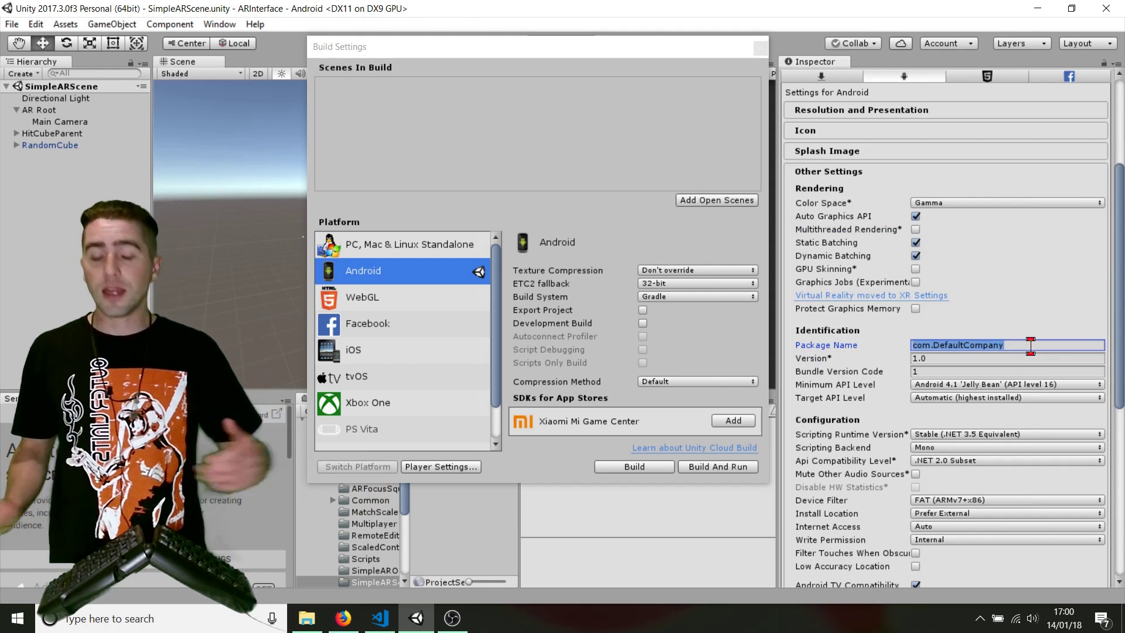
{"action": "type", "text": "c"}
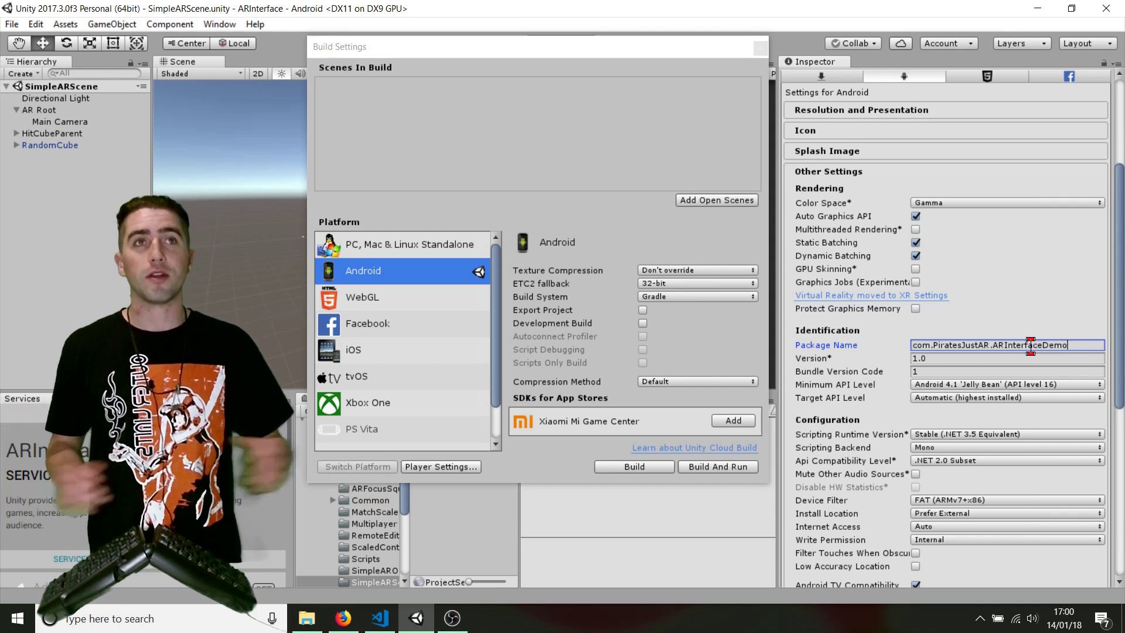
{"action": "double_click", "coordinate": [1031, 347]}
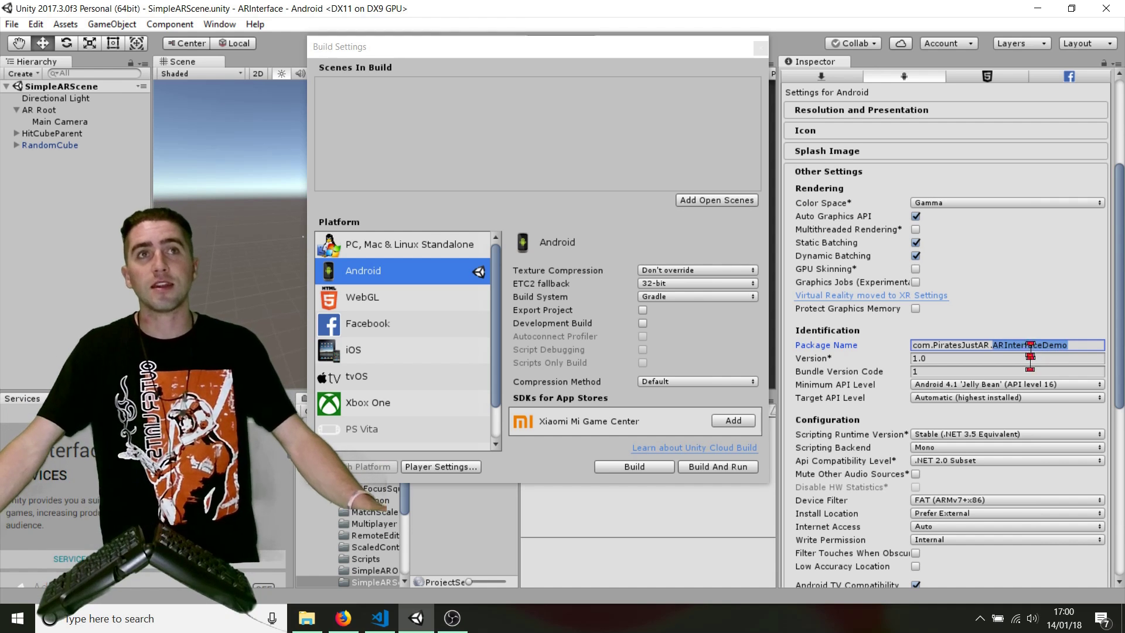
Set Minimum API Level to Android 7.0 'Nougat' (API 24) and tick ARCore Supported in XR Settings
{"action": "left_click", "coordinate": [995, 385]}
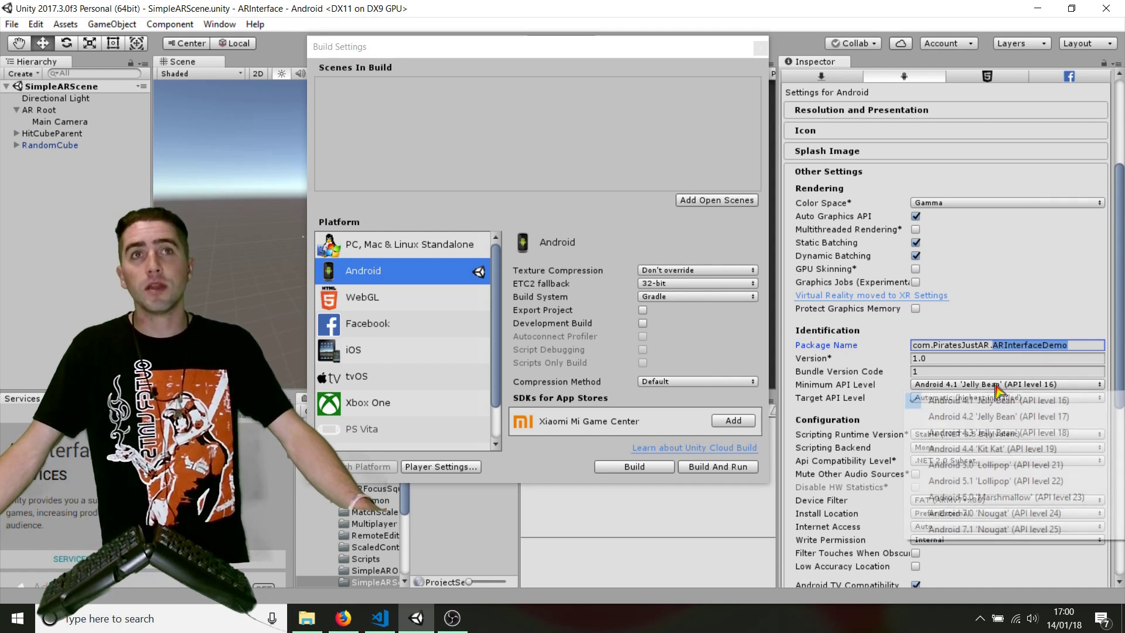
{"action": "left_click", "coordinate": [1045, 513]}
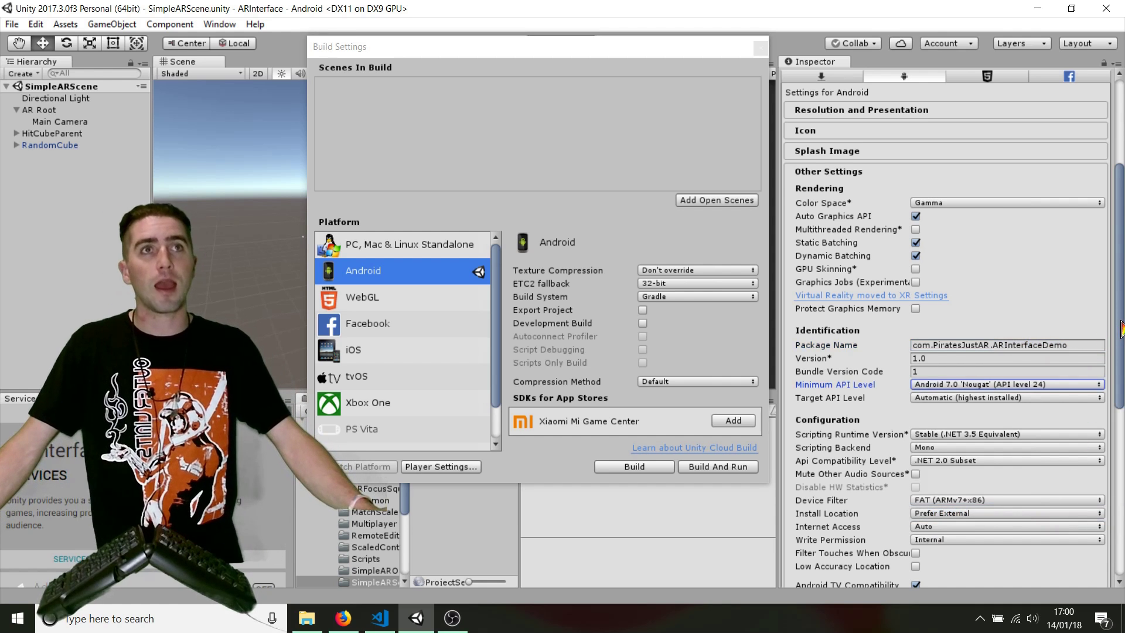
{"action": "left_click_drag", "start_coordinate": [1121, 333], "coordinate": [1113, 571]}
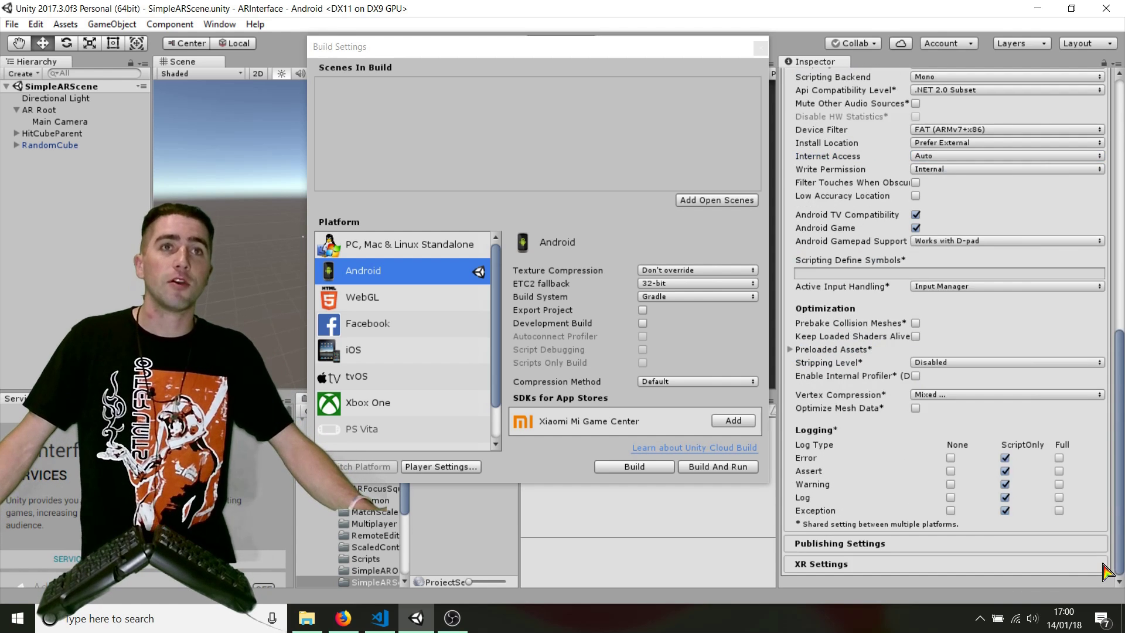
{"action": "left_click", "coordinate": [949, 566]}
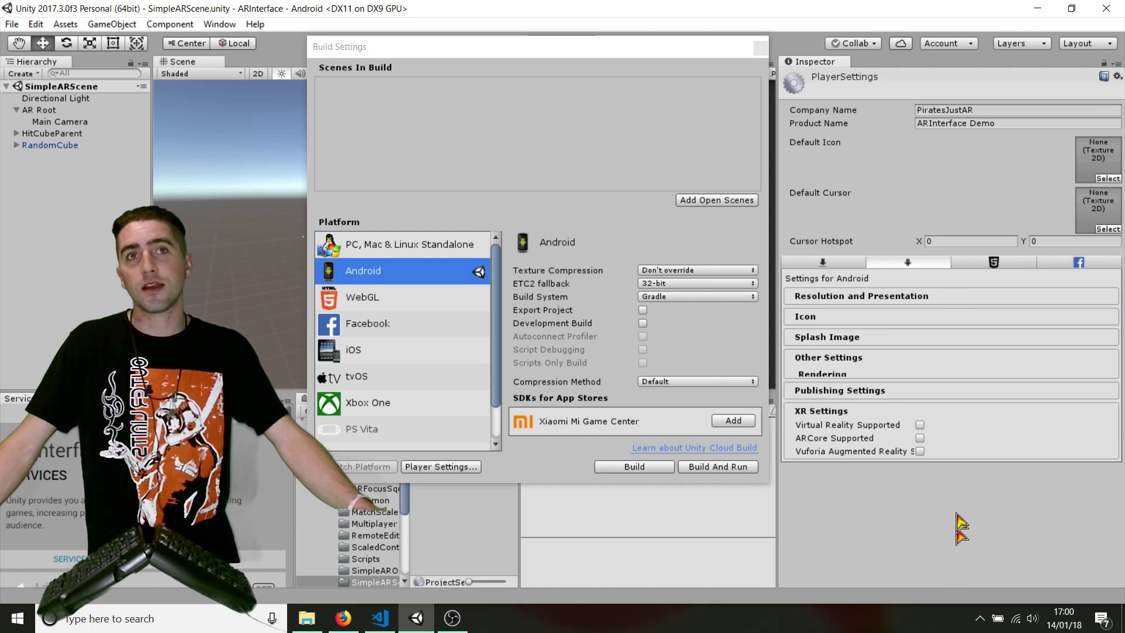
{"action": "left_click", "coordinate": [920, 427]}
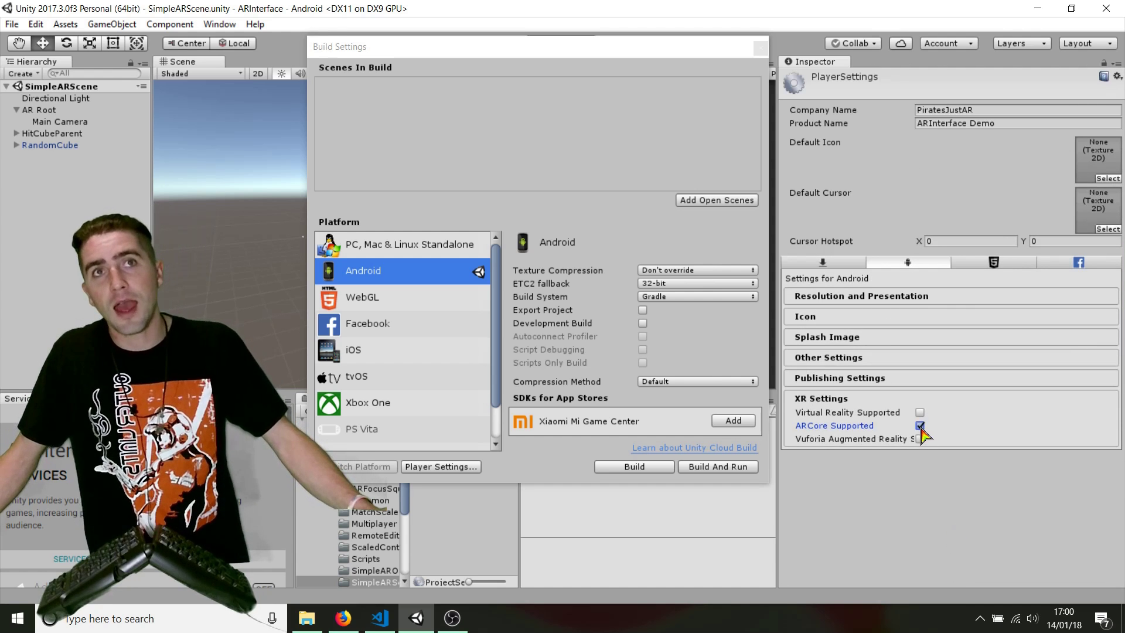
{"action": "left_click", "coordinate": [513, 43]}
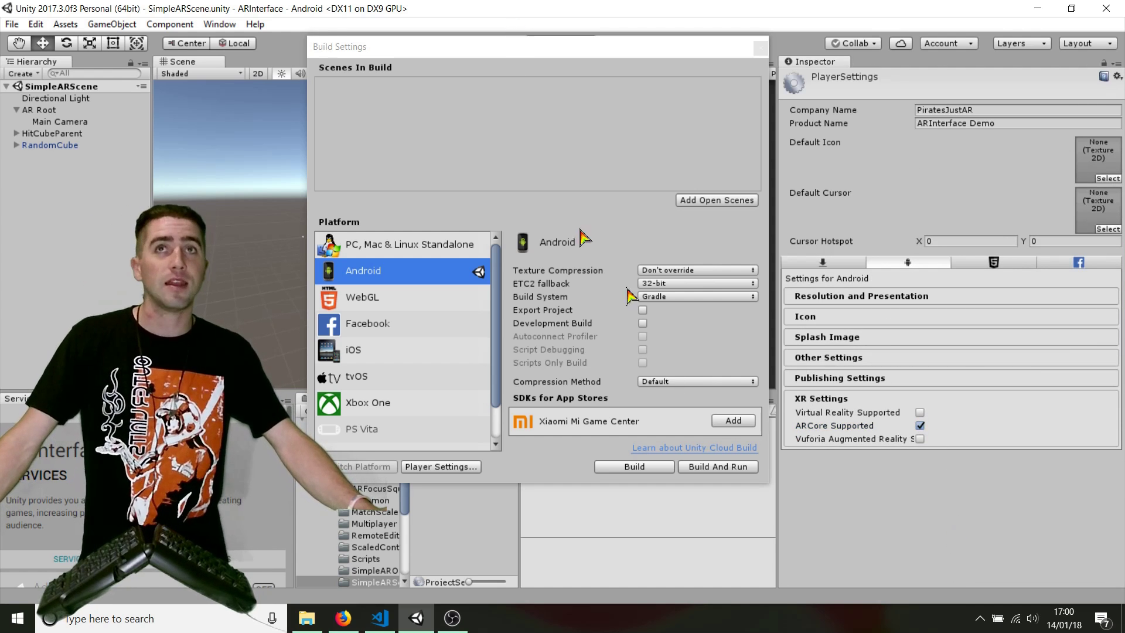
Build and run the Android app, saving the package as 'AR' in the ARInterface project folder
{"action": "left_click", "coordinate": [713, 469]}
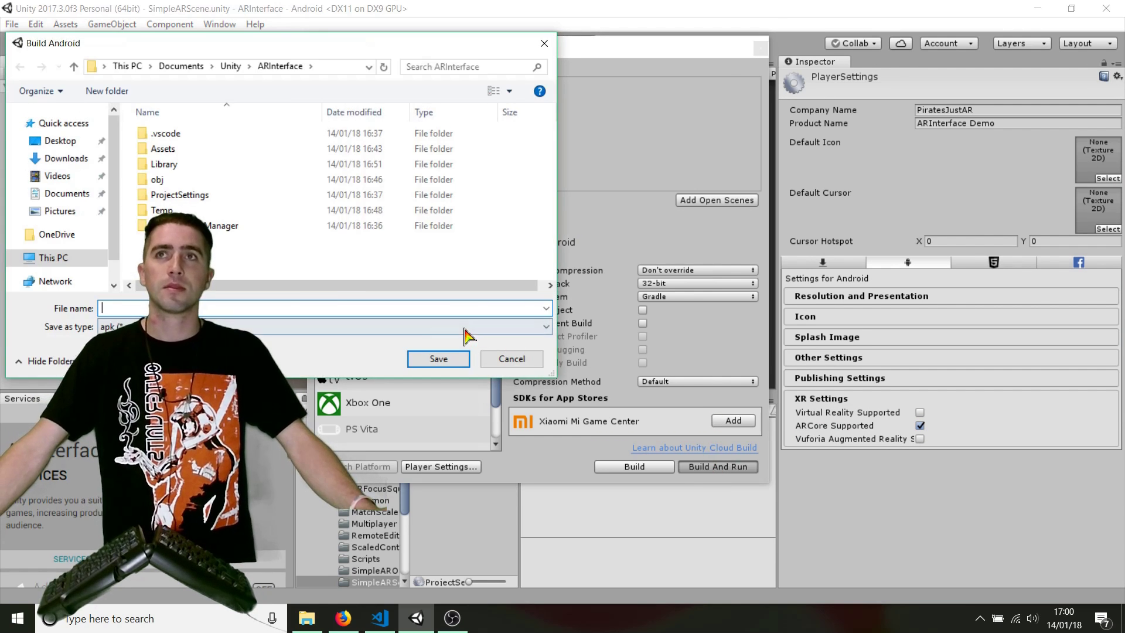
{"action": "type", "text": "ARI"}
{"action": "left_click", "coordinate": [342, 307]}
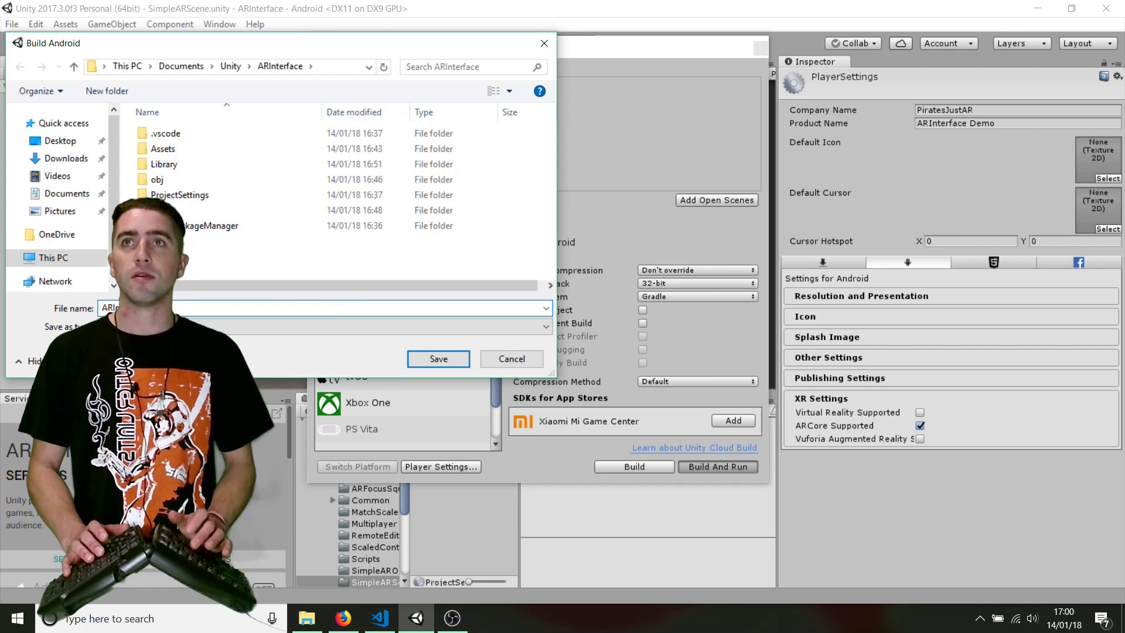
{"action": "key", "text": "Return"}
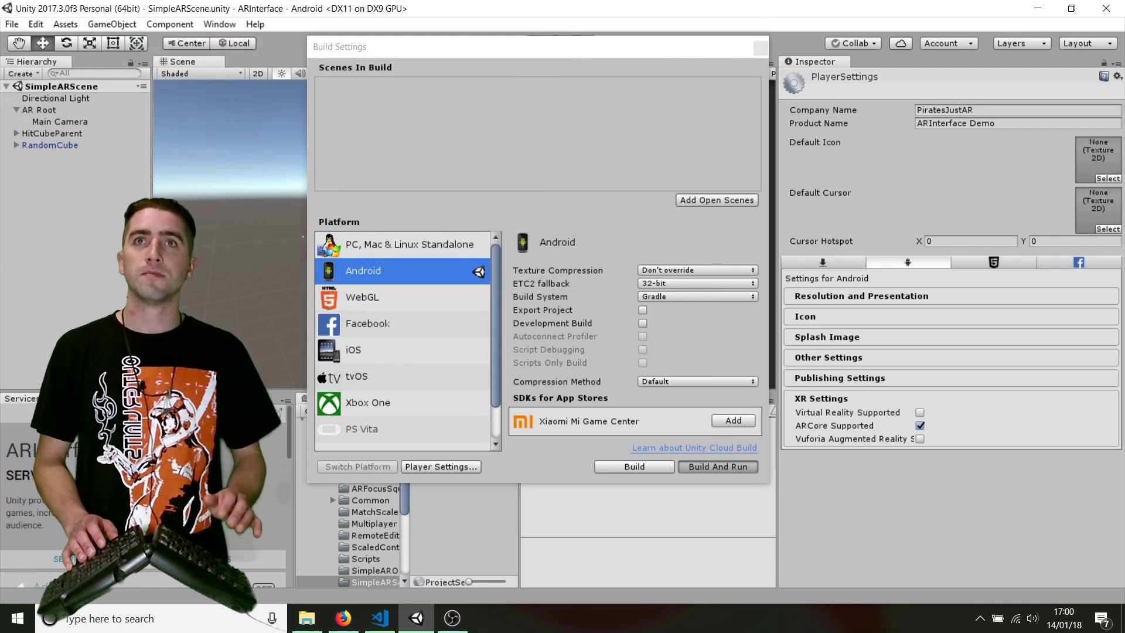